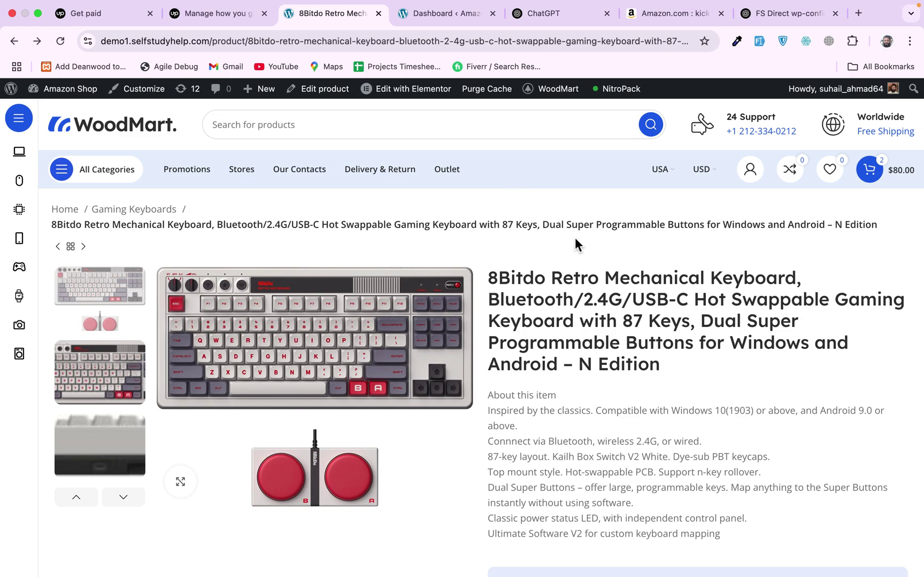
Check the page address, then scroll the 8Bitdo Retro Mechanical Keyboard product page top to bottom.
{"action": "left_click_drag", "start_coordinate": [213, 47], "coordinate": [248, 43]}
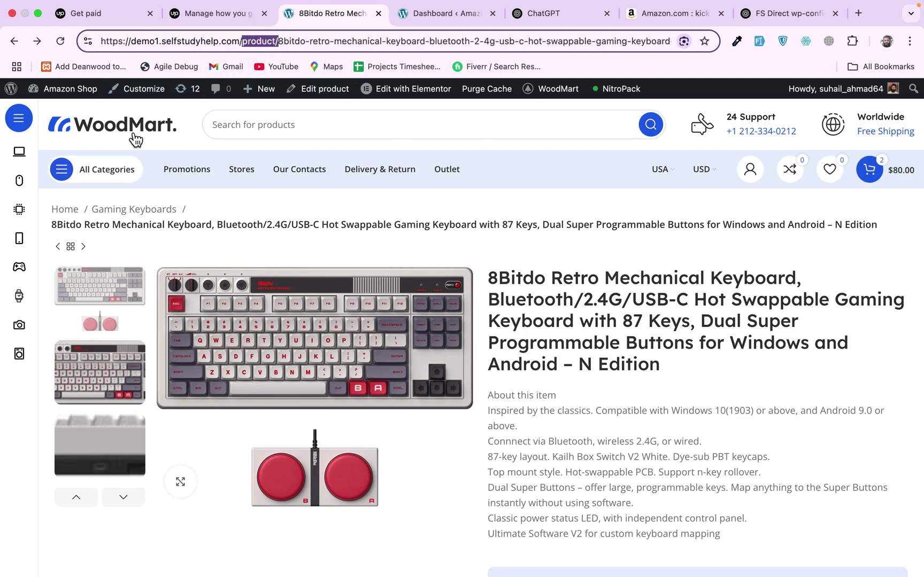
{"action": "left_click", "coordinate": [527, 182]}
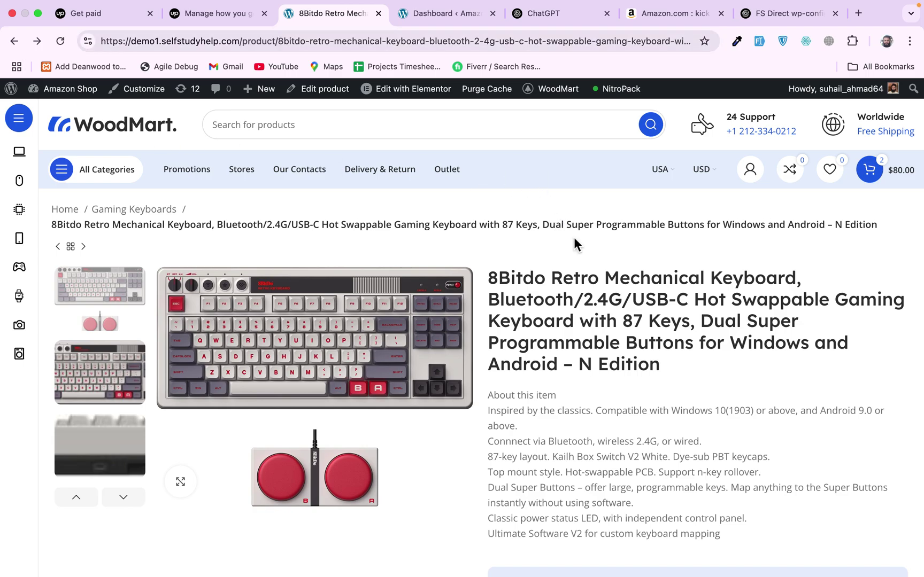
{"action": "scroll", "coordinate": [585, 336], "scroll_direction": "down", "scroll_amount": 10}
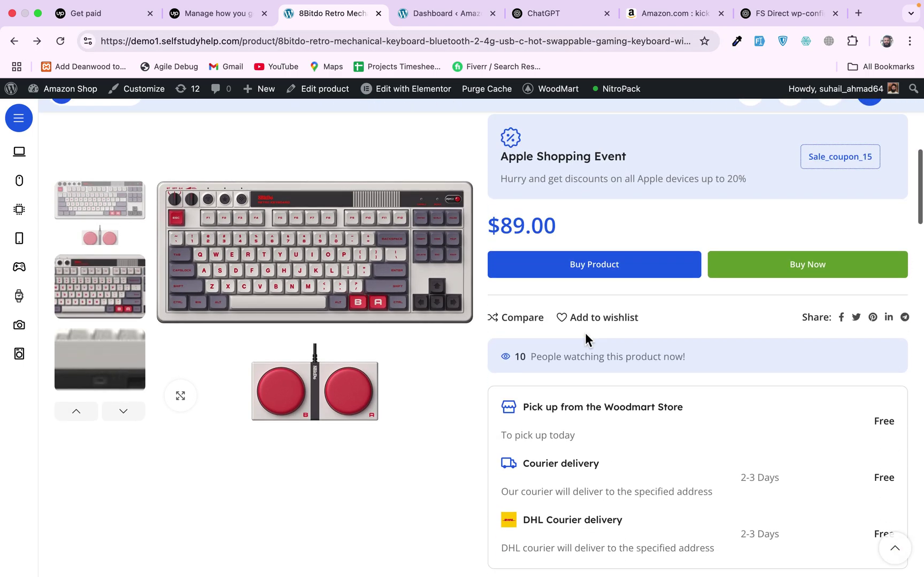
{"action": "scroll", "coordinate": [585, 333], "scroll_direction": "down", "scroll_amount": 15}
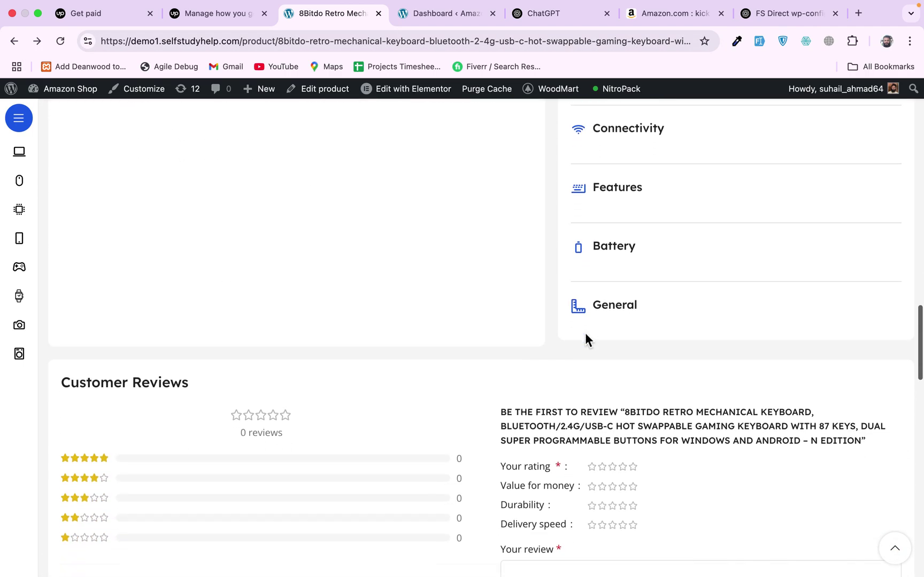
{"action": "scroll", "coordinate": [585, 339], "scroll_direction": "down", "scroll_amount": 5}
{"action": "scroll", "coordinate": [585, 339], "scroll_direction": "up", "scroll_amount": 20}
{"action": "scroll", "coordinate": [585, 332], "scroll_direction": "up", "scroll_amount": 5}
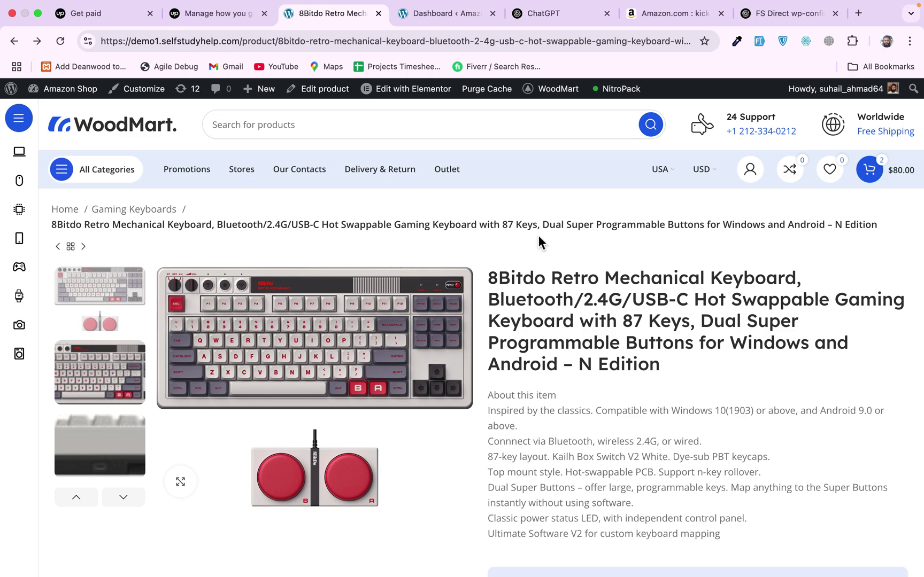
{"action": "scroll", "coordinate": [615, 344], "scroll_direction": "down", "scroll_amount": 1}
{"action": "scroll", "coordinate": [614, 343], "scroll_direction": "down", "scroll_amount": 15}
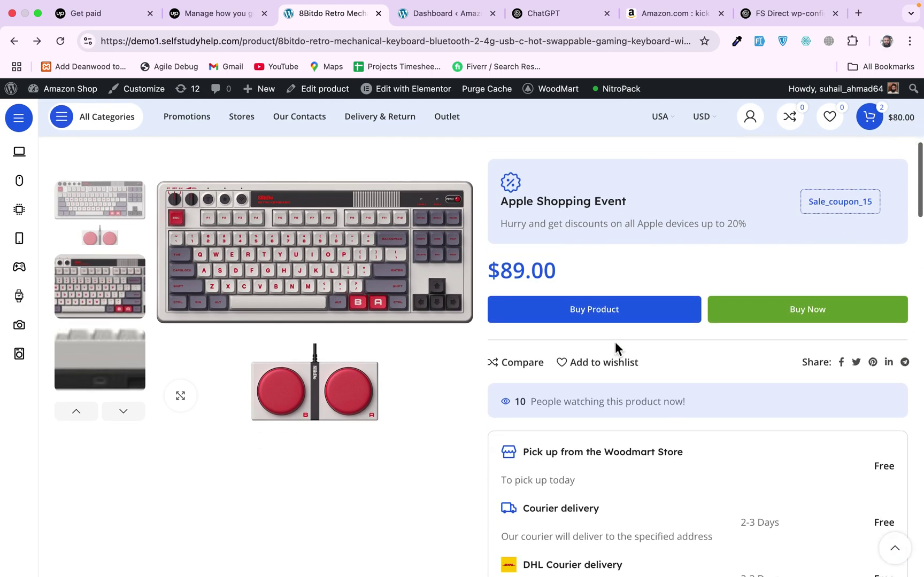
{"action": "scroll", "coordinate": [615, 342], "scroll_direction": "up", "scroll_amount": 13}
{"action": "scroll", "coordinate": [615, 341], "scroll_direction": "up", "scroll_amount": 10}
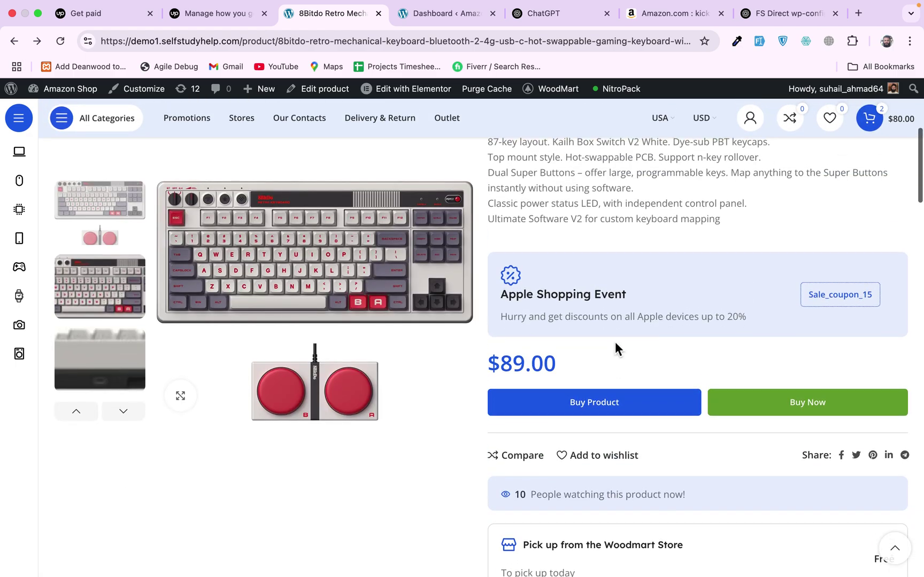
{"action": "mouse_move", "coordinate": [561, 99]}
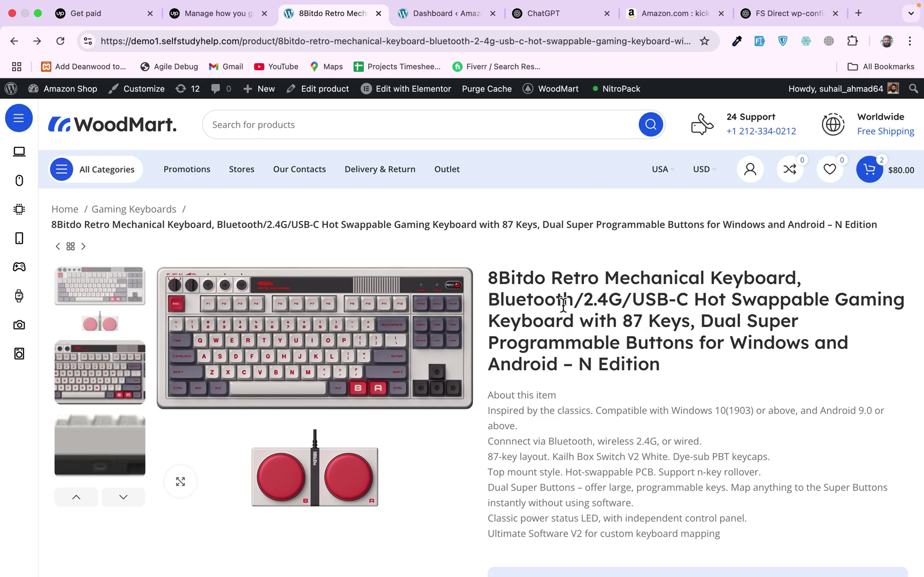
{"action": "scroll", "coordinate": [607, 377], "scroll_direction": "down", "scroll_amount": 14}
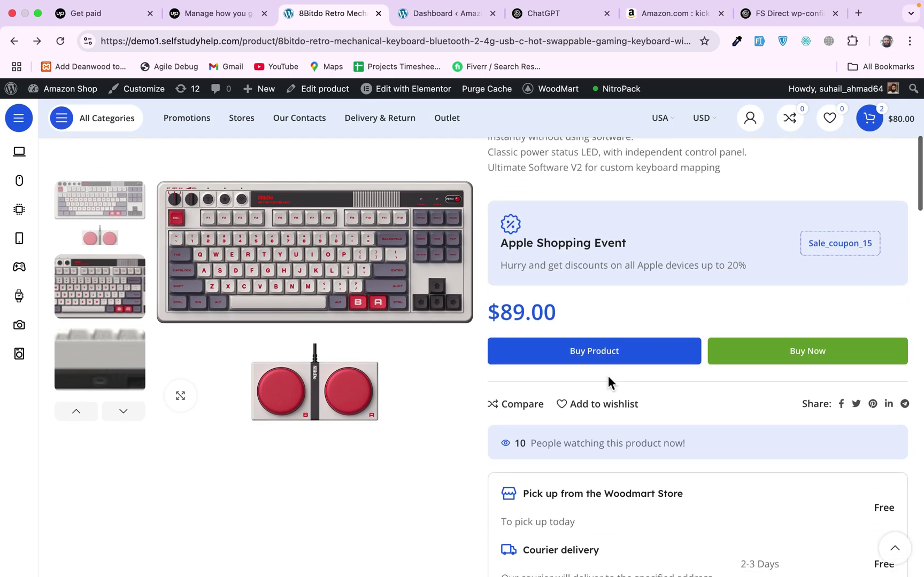
{"action": "scroll", "coordinate": [607, 377], "scroll_direction": "up", "scroll_amount": 14}
Go to WoodMart Theme settings from the WordPress dashboard.
{"action": "left_click", "coordinate": [438, 20]}
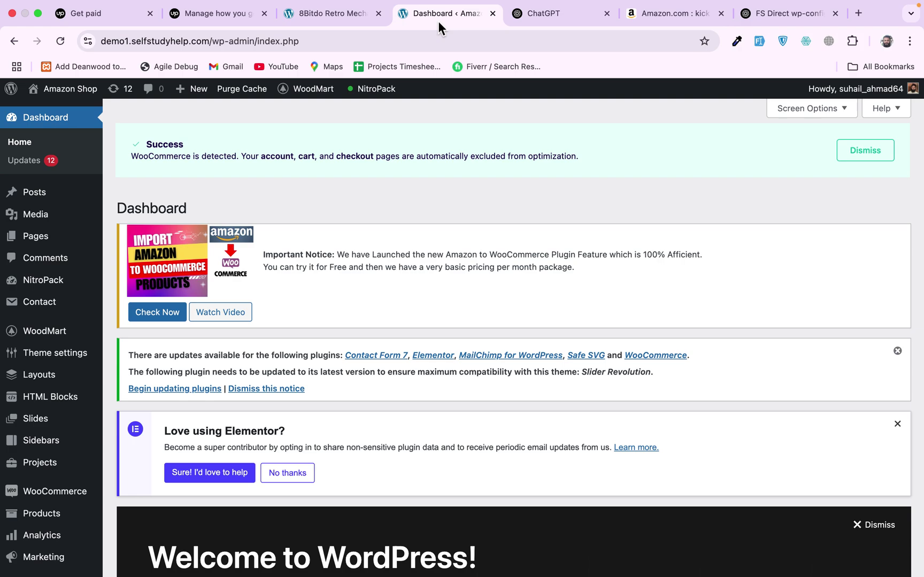
{"action": "mouse_move", "coordinate": [45, 334]}
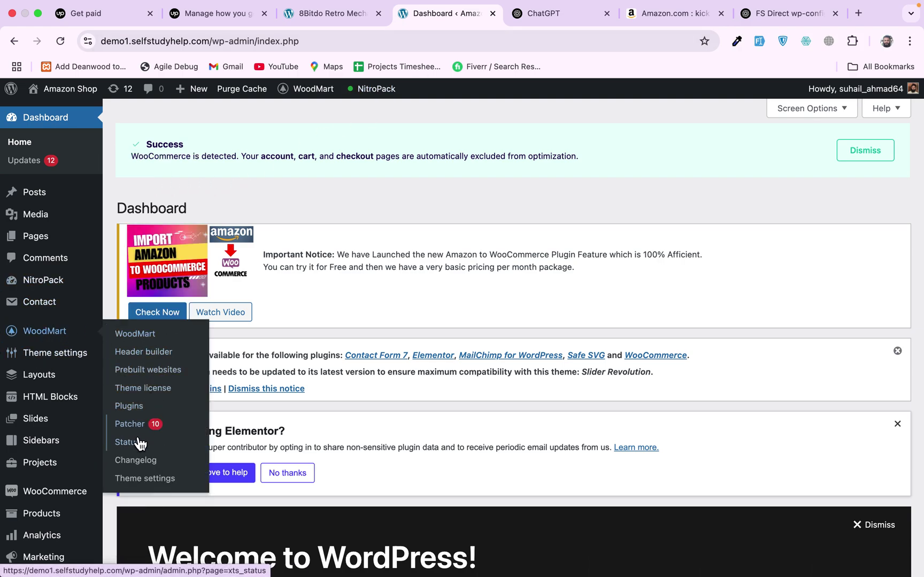
{"action": "left_click", "coordinate": [139, 479]}
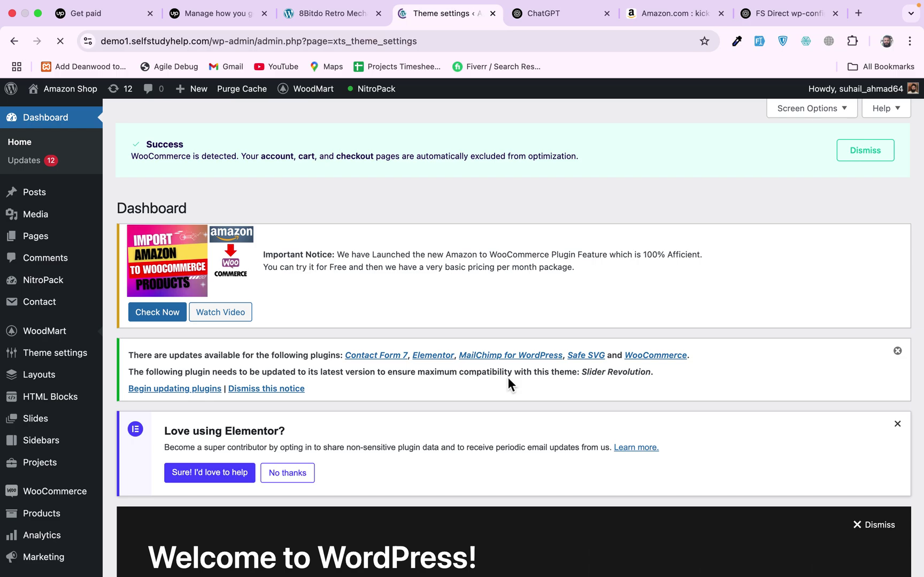
Expand Single product, find the empty 'Select preview product for builder' option, and return to the keyboard page.
{"action": "scroll", "coordinate": [396, 361], "scroll_direction": "down", "scroll_amount": 4}
{"action": "scroll", "coordinate": [395, 363], "scroll_direction": "down", "scroll_amount": 1}
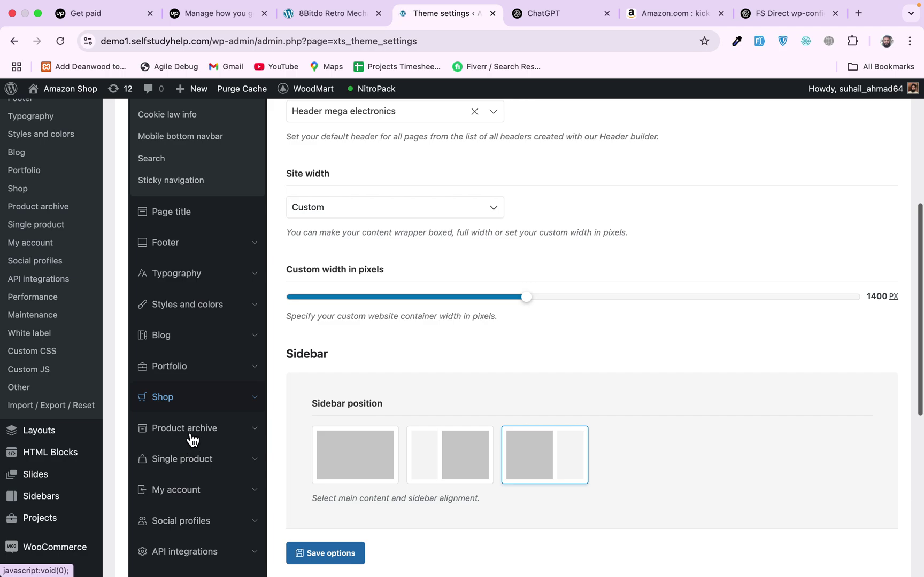
{"action": "left_click", "coordinate": [182, 459]}
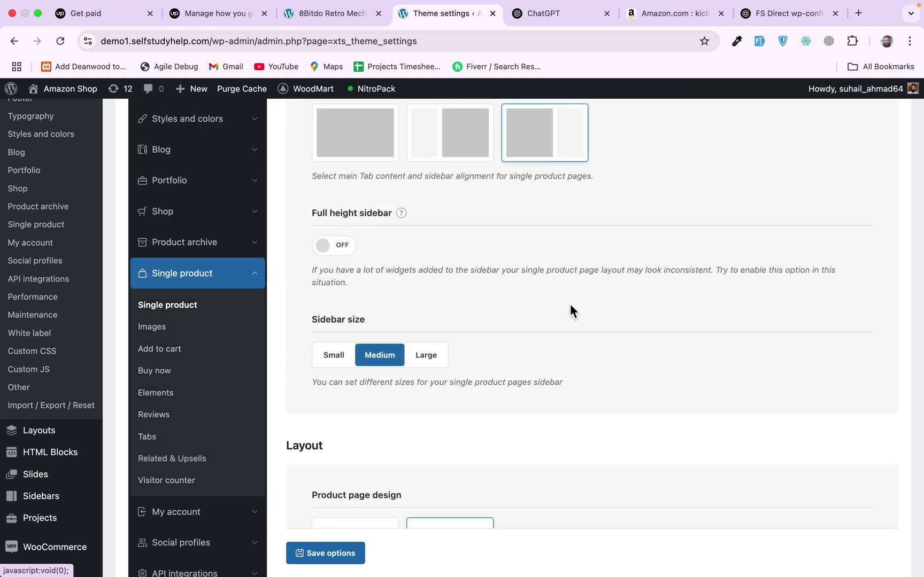
{"action": "scroll", "coordinate": [464, 216], "scroll_direction": "up", "scroll_amount": 3}
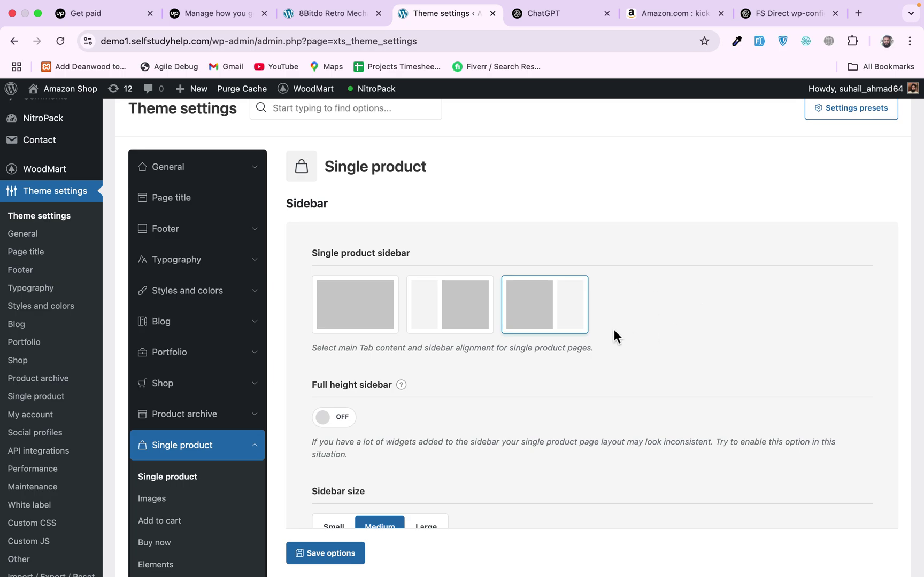
{"action": "scroll", "coordinate": [632, 377], "scroll_direction": "down", "scroll_amount": 15}
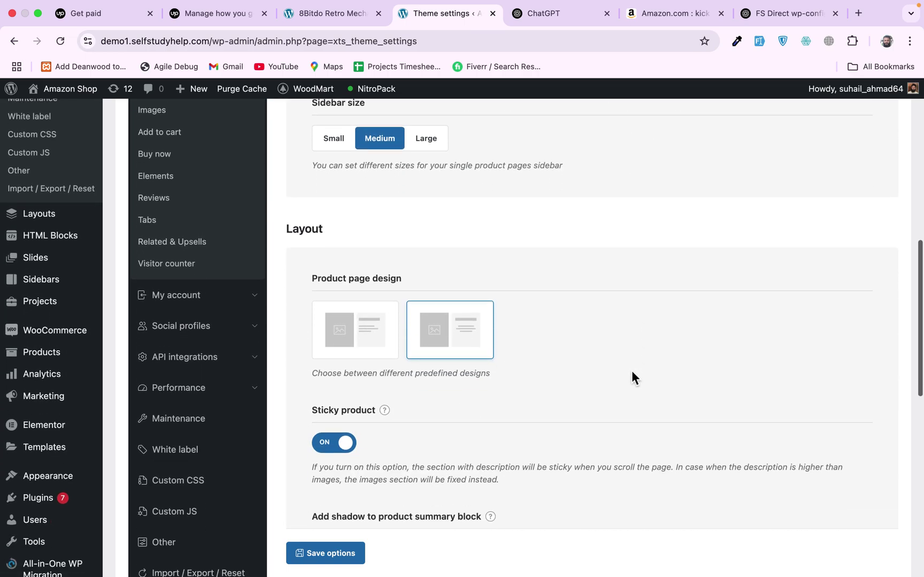
{"action": "scroll", "coordinate": [632, 371], "scroll_direction": "down", "scroll_amount": 5}
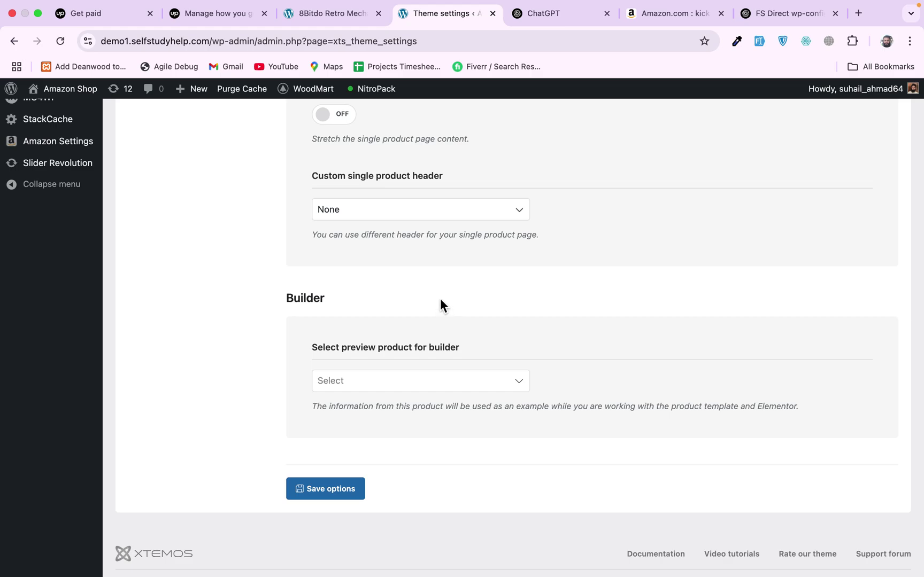
{"action": "left_click", "coordinate": [317, 11]}
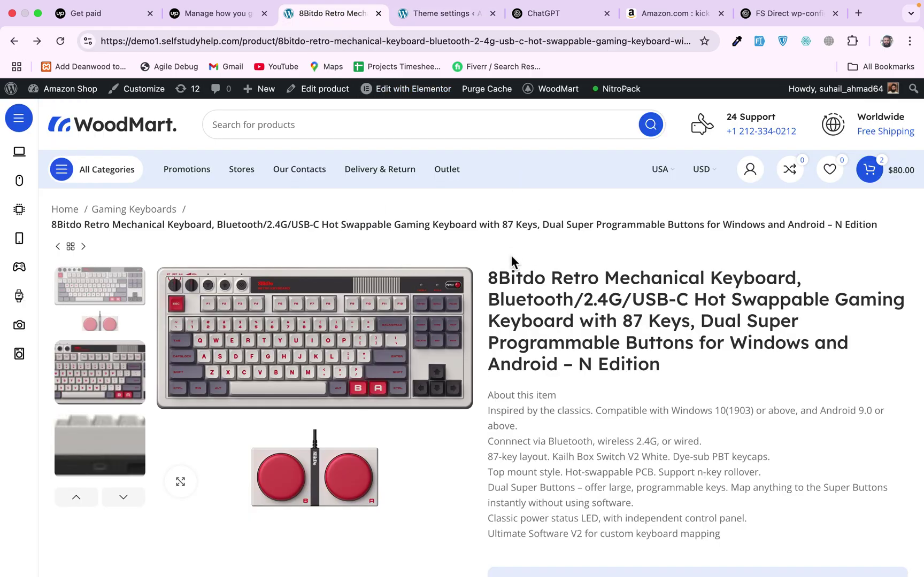
Open the single product layout template in Elementor from the 'Edit with Elementor' dropdown.
{"action": "scroll", "coordinate": [561, 339], "scroll_direction": "down", "scroll_amount": 10}
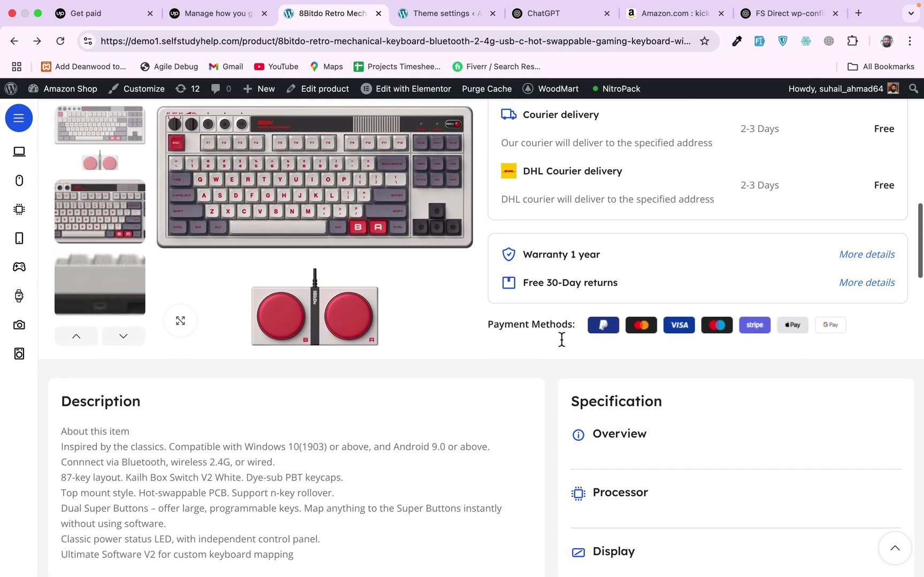
{"action": "scroll", "coordinate": [561, 340], "scroll_direction": "up", "scroll_amount": 10}
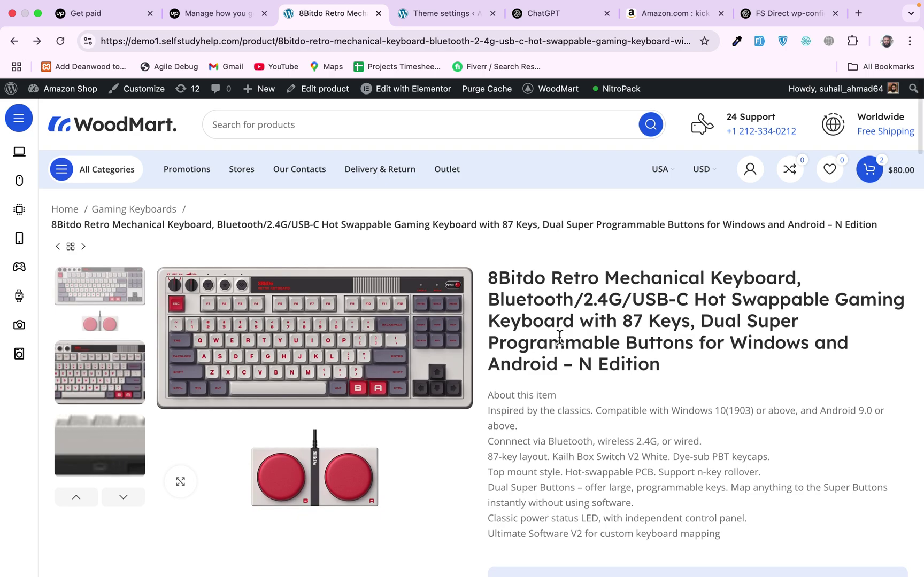
{"action": "mouse_move", "coordinate": [398, 91]}
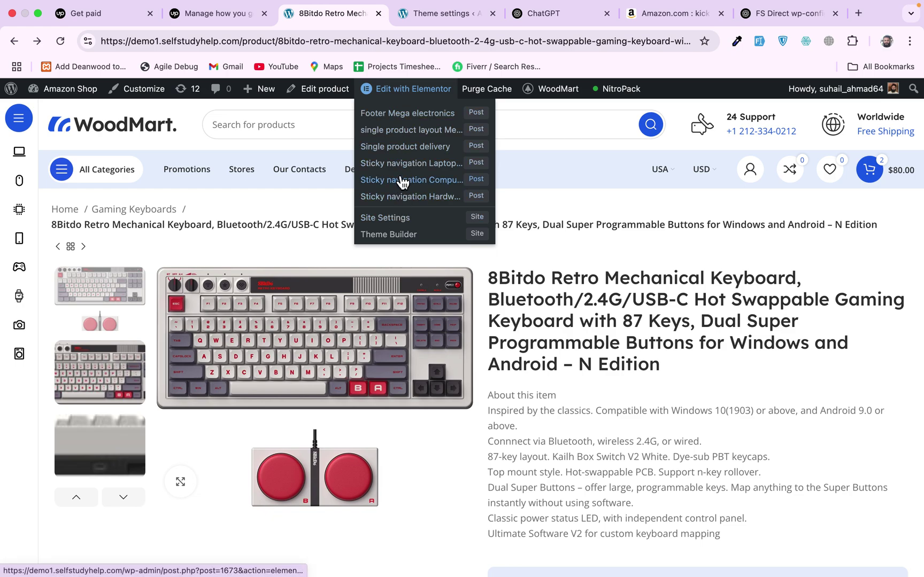
{"action": "left_click", "coordinate": [416, 138]}
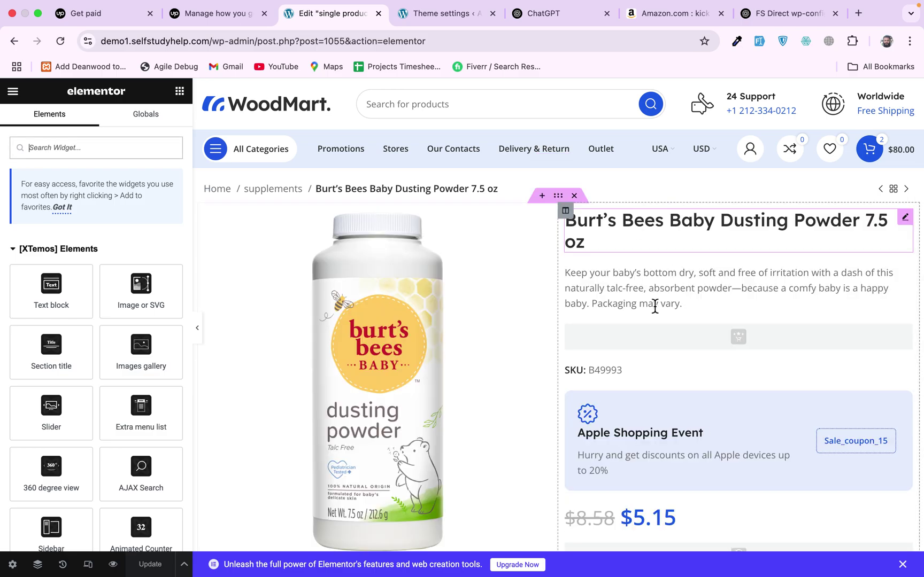
Scroll the template preview and select the Apple Shopping Event block.
{"action": "scroll", "coordinate": [610, 385], "scroll_direction": "down", "scroll_amount": 3}
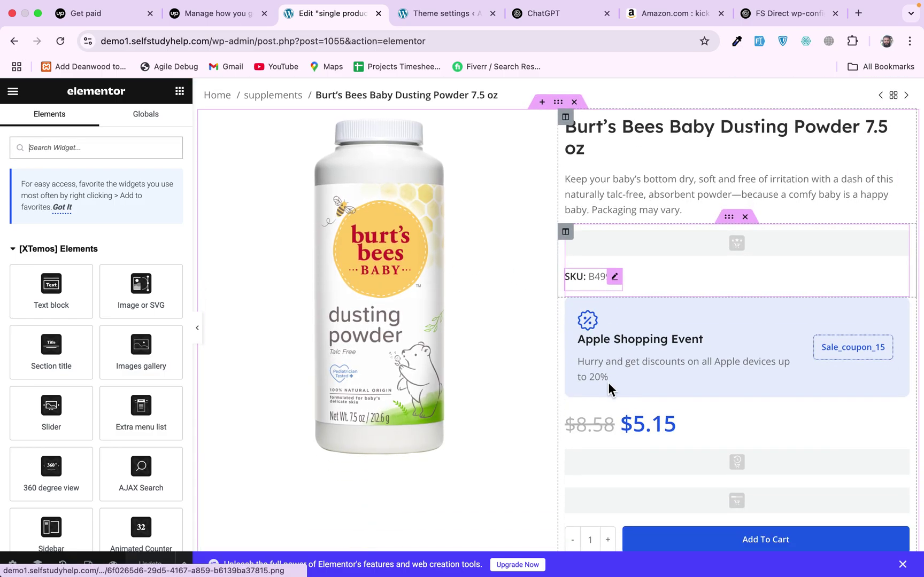
{"action": "scroll", "coordinate": [630, 367], "scroll_direction": "down", "scroll_amount": 5}
{"action": "scroll", "coordinate": [703, 371], "scroll_direction": "down", "scroll_amount": 5}
{"action": "scroll", "coordinate": [717, 393], "scroll_direction": "up", "scroll_amount": 1}
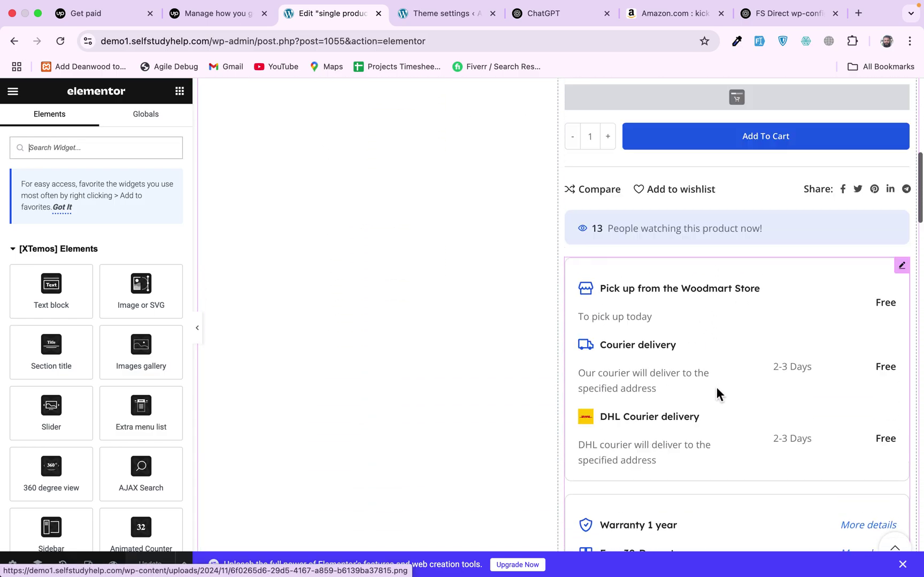
{"action": "scroll", "coordinate": [717, 387], "scroll_direction": "up", "scroll_amount": 10}
{"action": "left_click", "coordinate": [716, 387]}
{"action": "scroll", "coordinate": [714, 291], "scroll_direction": "up", "scroll_amount": 2}
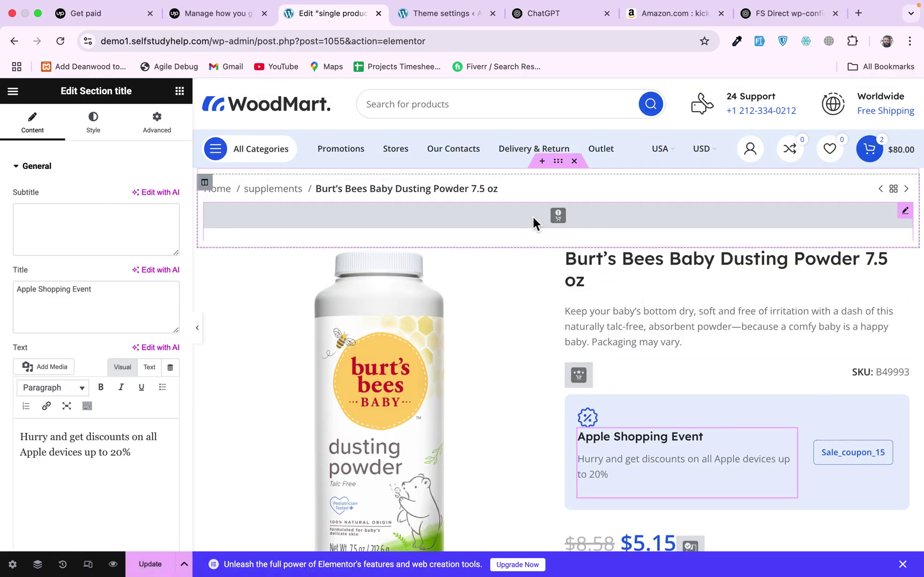
{"action": "scroll", "coordinate": [664, 292], "scroll_direction": "down", "scroll_amount": 2}
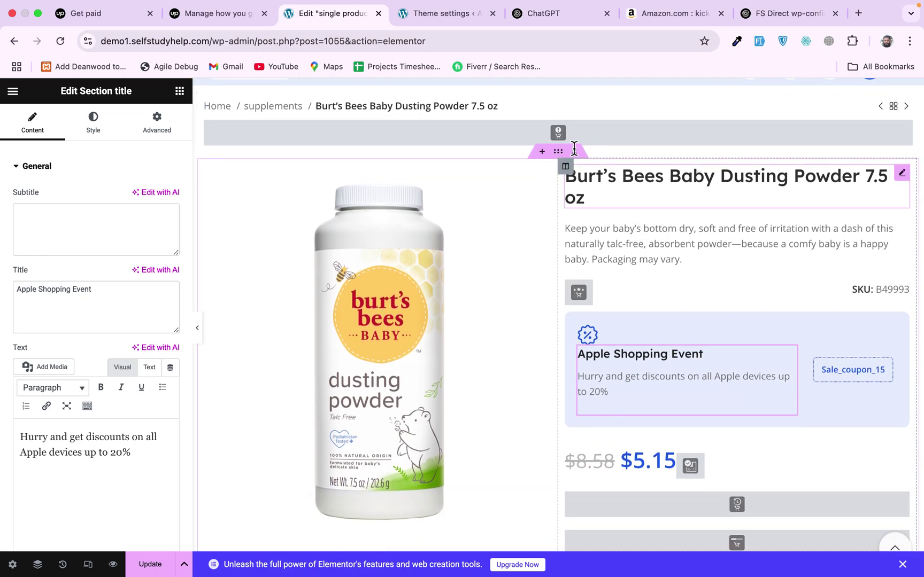
Select the WooCommerce notices, product title and short description, then open the product gallery settings.
{"action": "left_click", "coordinate": [545, 134]}
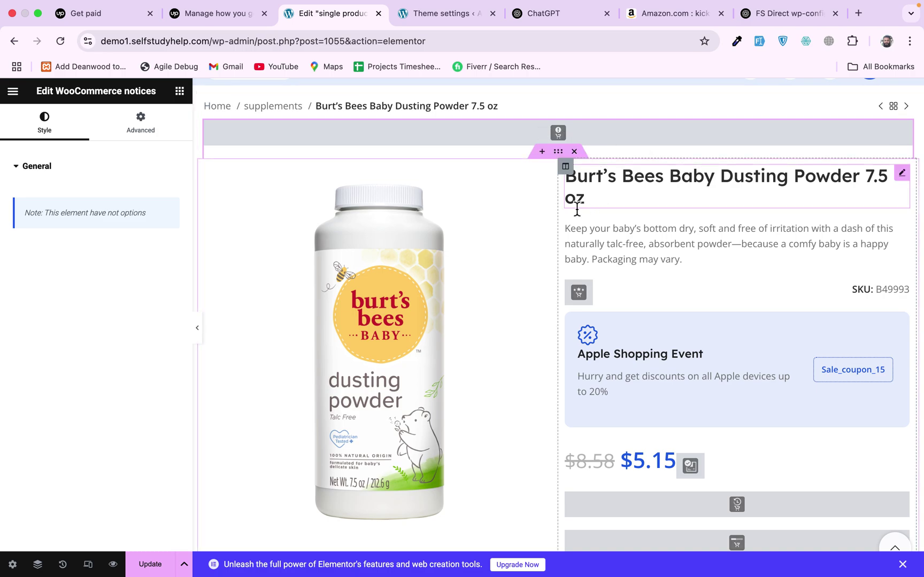
{"action": "left_click", "coordinate": [607, 186]}
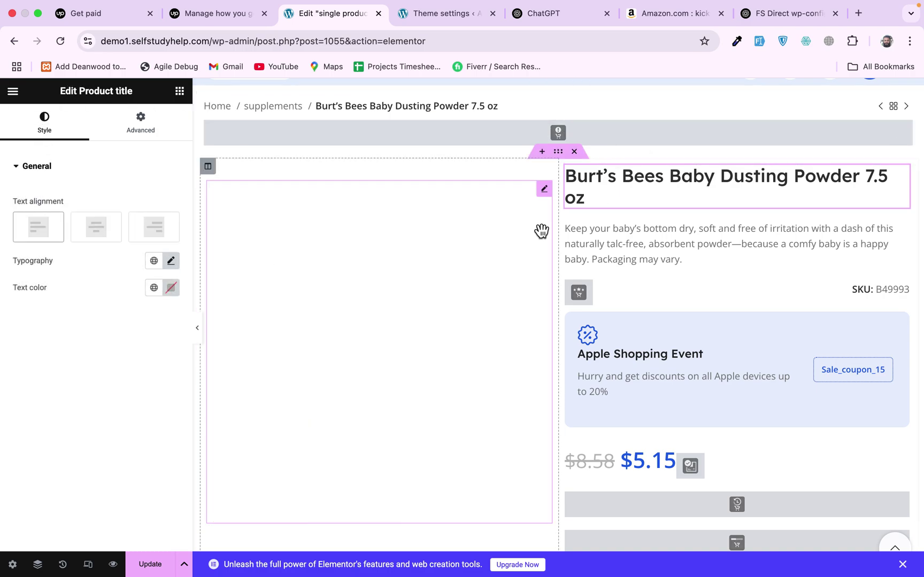
{"action": "left_click", "coordinate": [621, 247]}
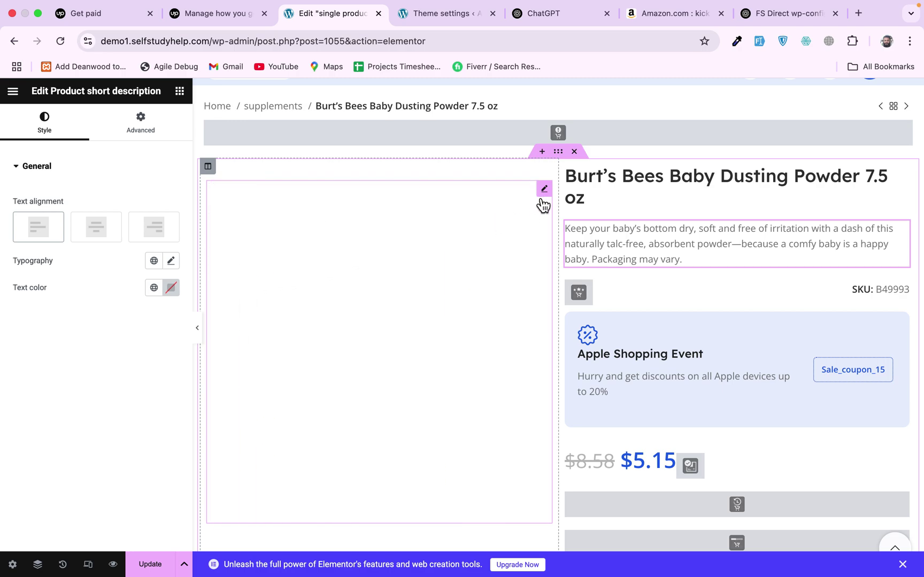
{"action": "left_click", "coordinate": [544, 194]}
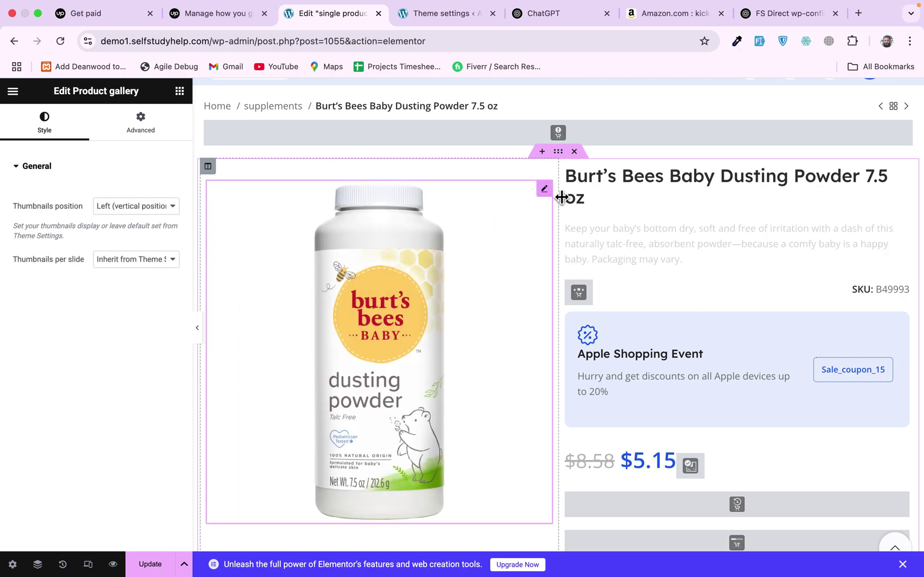
{"action": "scroll", "coordinate": [652, 295], "scroll_direction": "down", "scroll_amount": 1}
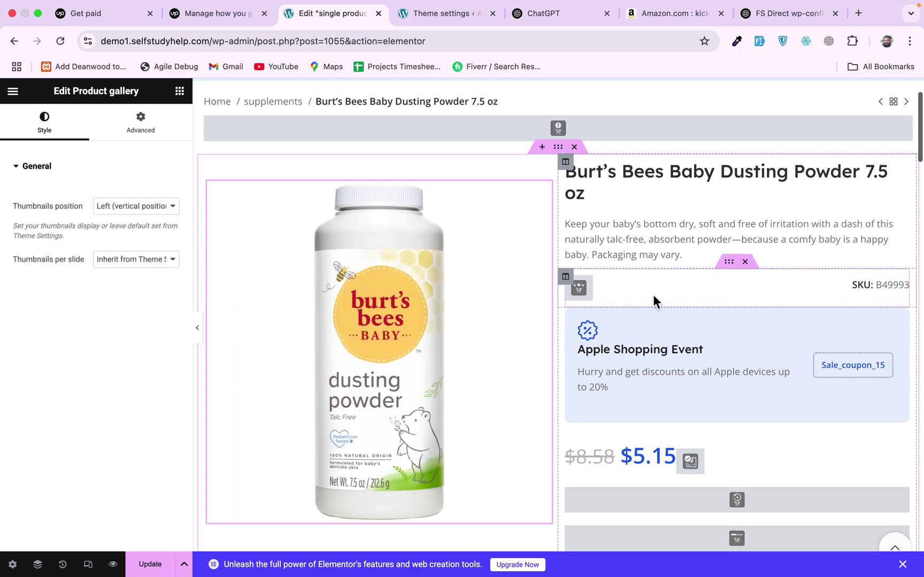
{"action": "scroll", "coordinate": [653, 296], "scroll_direction": "up", "scroll_amount": 2}
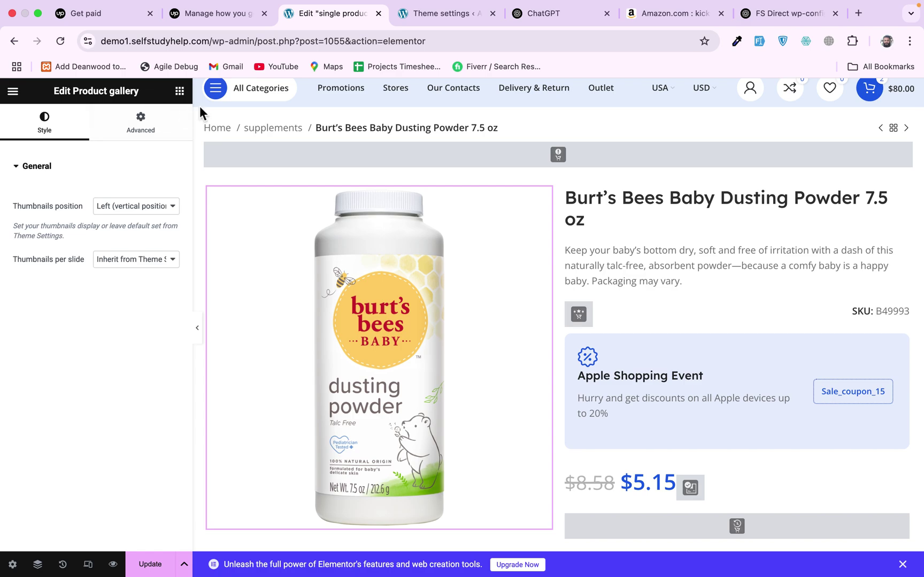
Collapse the [XTemos] Elements, WooCommerce and Basic widget groups, leaving [XTemos] Single product expanded.
{"action": "left_click", "coordinate": [181, 97]}
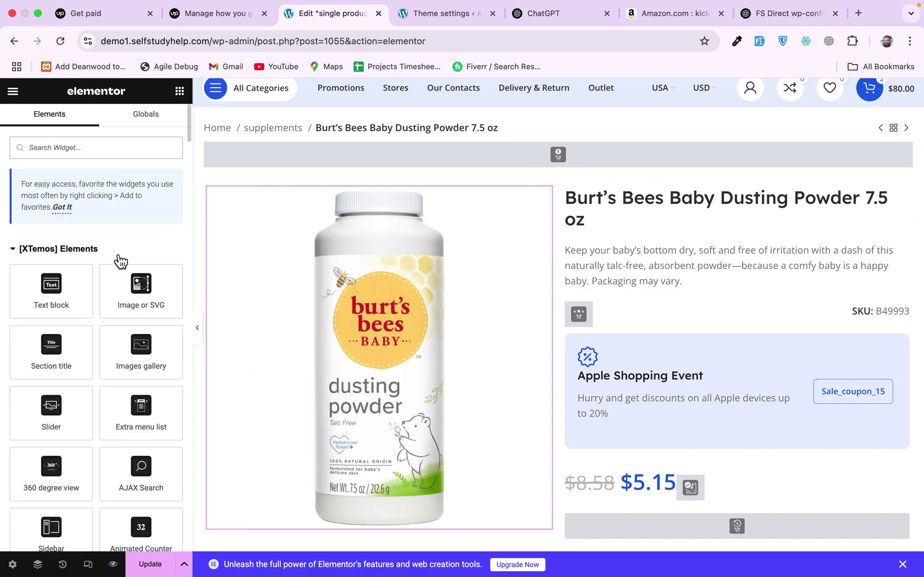
{"action": "left_click", "coordinate": [24, 252]}
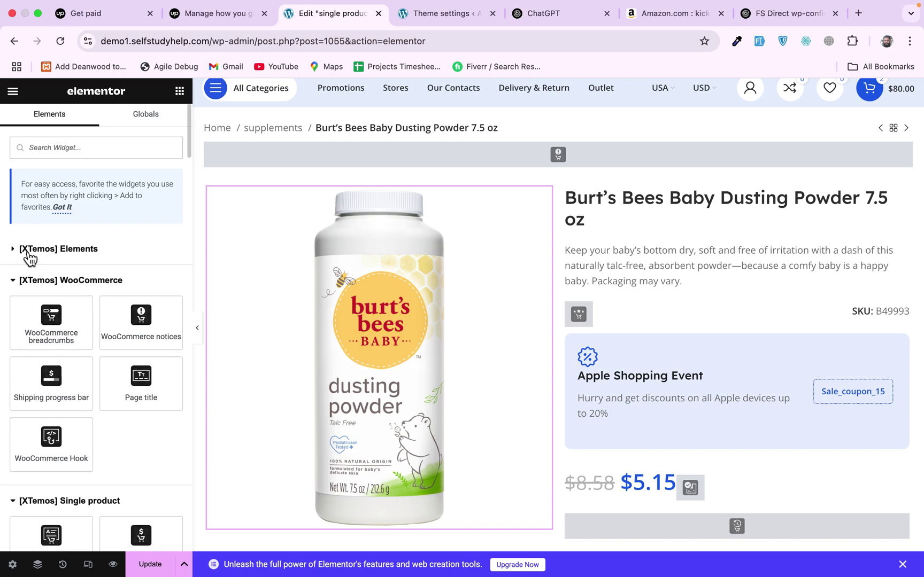
{"action": "left_click", "coordinate": [16, 288]}
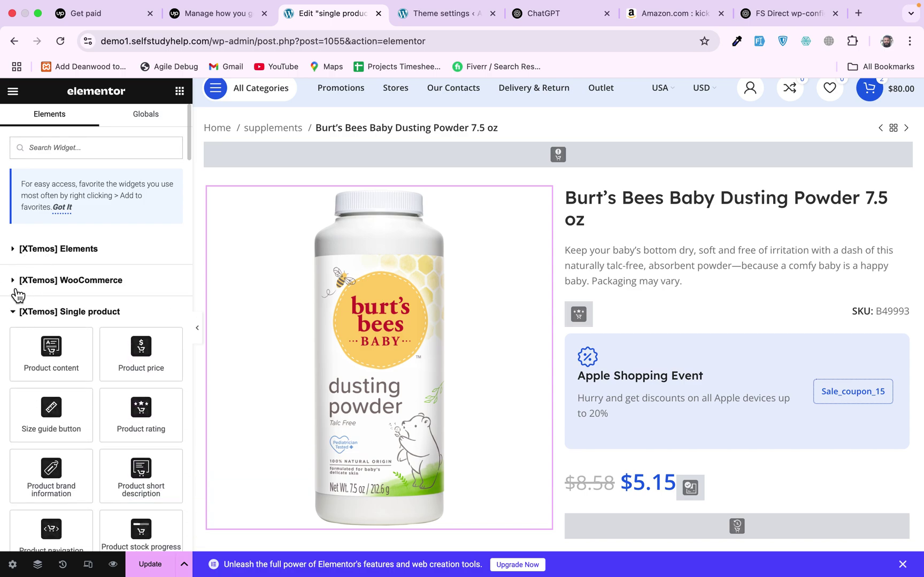
{"action": "left_click", "coordinate": [16, 316]}
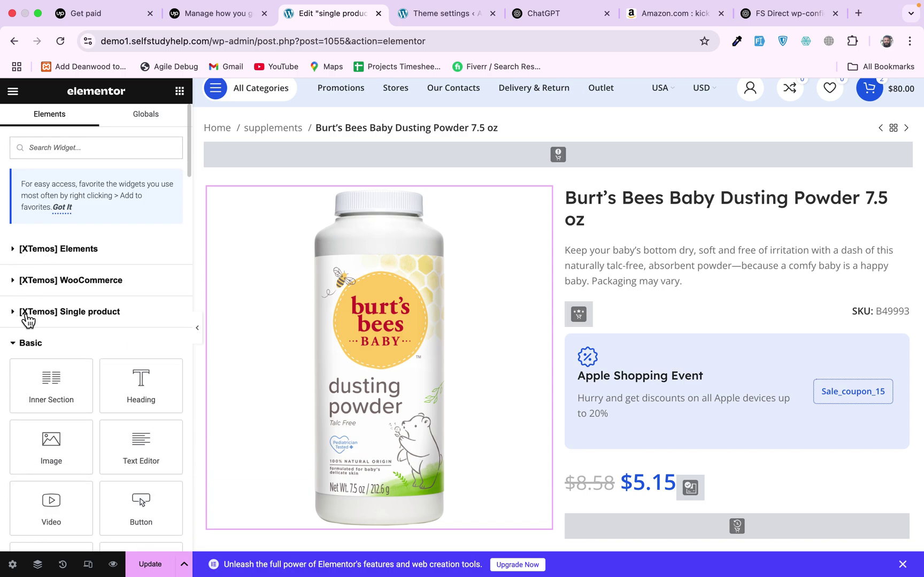
{"action": "left_click", "coordinate": [18, 348]}
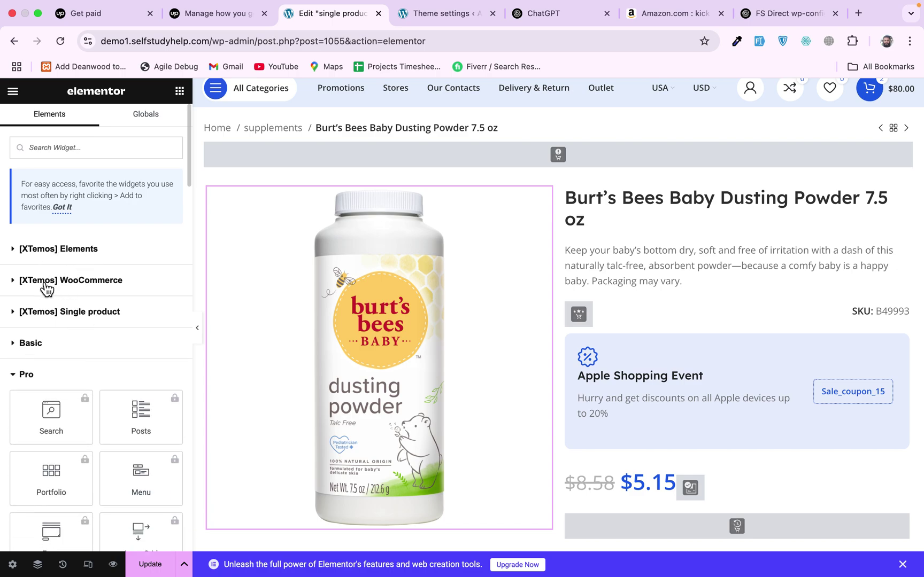
{"action": "left_click", "coordinate": [22, 321]}
{"action": "scroll", "coordinate": [83, 362], "scroll_direction": "down", "scroll_amount": 5}
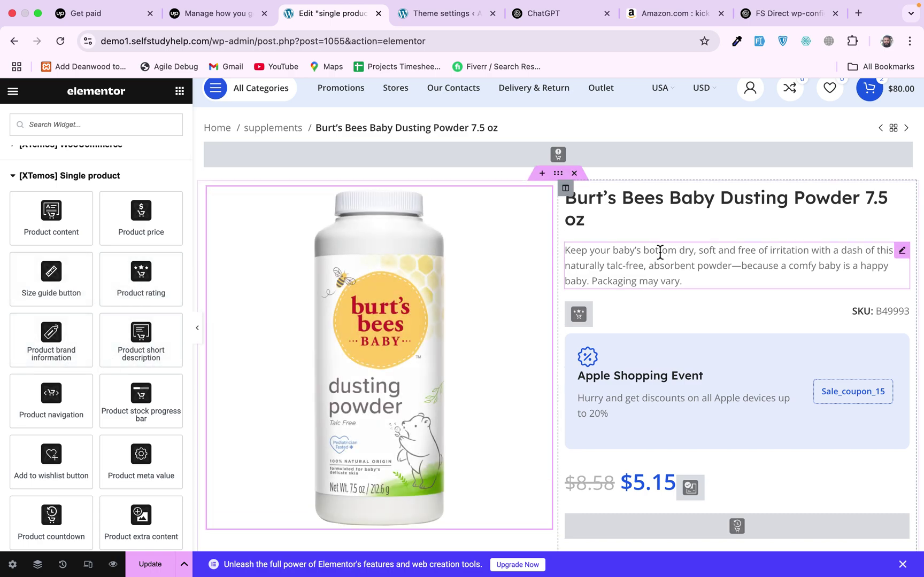
Open the product short description's settings, then go back to the widget list.
{"action": "left_click", "coordinate": [629, 267]}
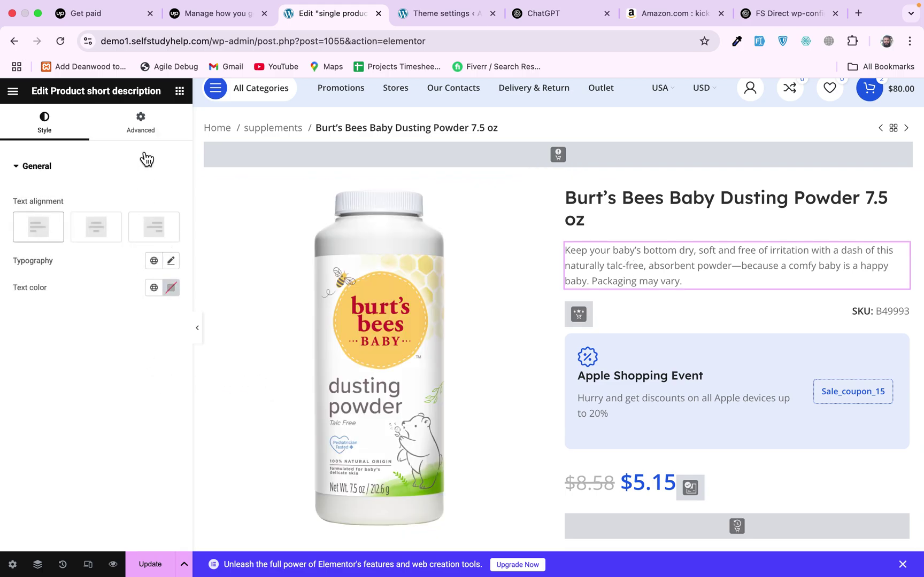
{"action": "left_click", "coordinate": [180, 91]}
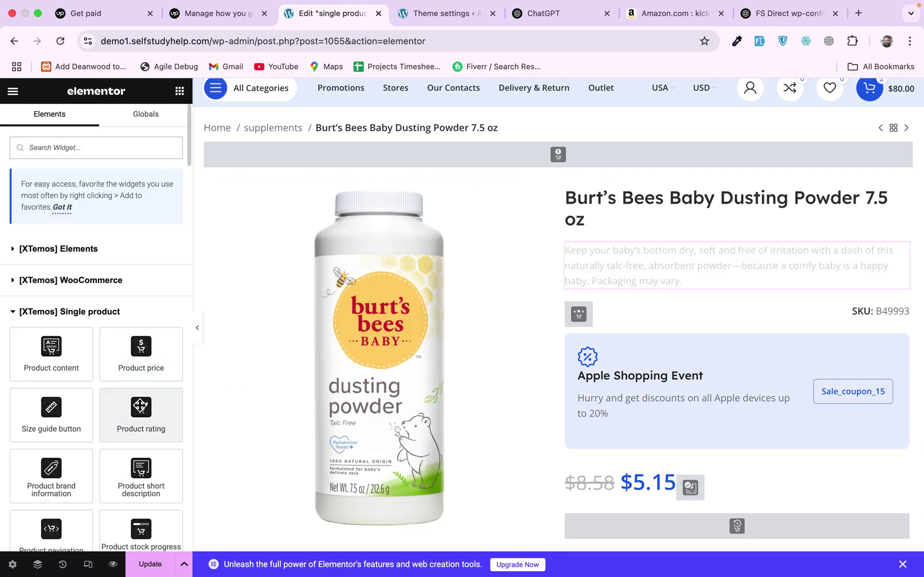
{"action": "scroll", "coordinate": [138, 265], "scroll_direction": "down", "scroll_amount": 5}
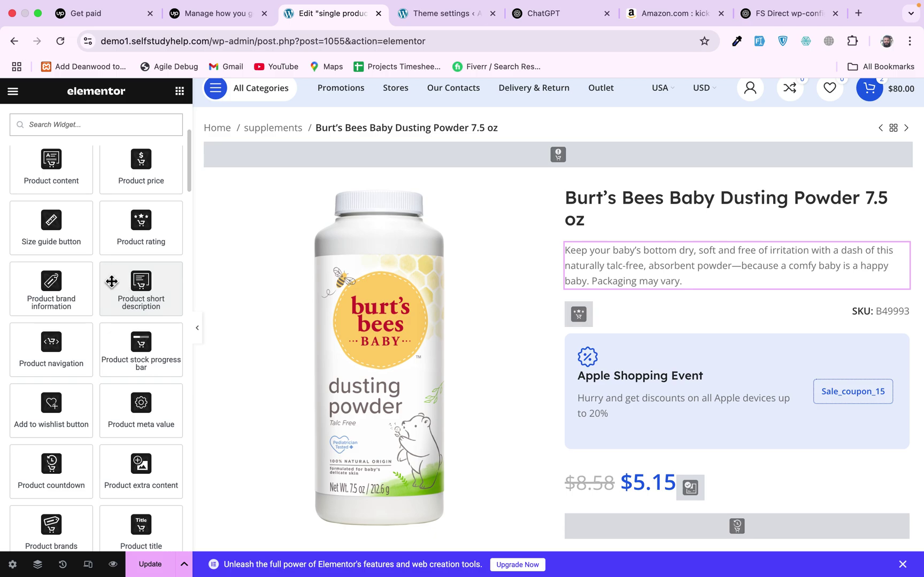
{"action": "scroll", "coordinate": [130, 293], "scroll_direction": "up", "scroll_amount": 3}
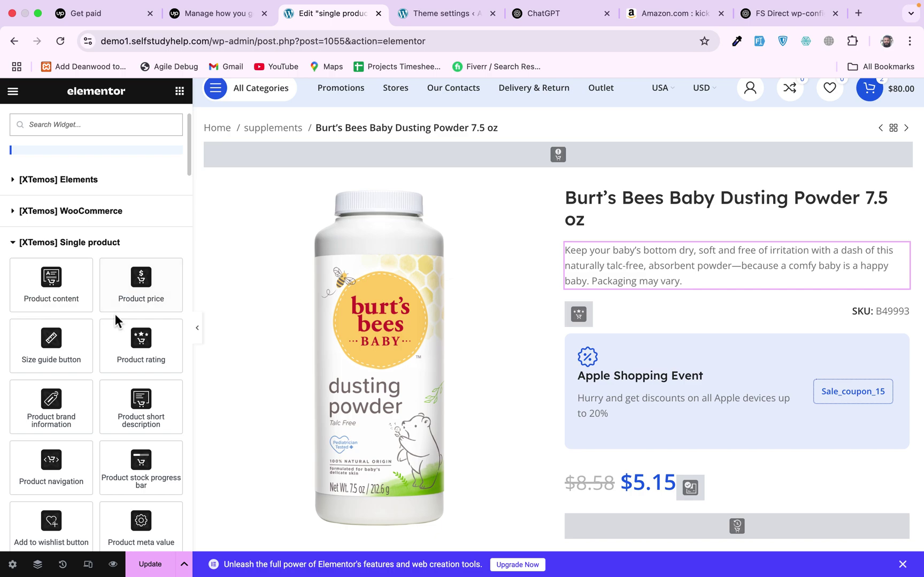
View the product short description and product gallery widget settings.
{"action": "left_click", "coordinate": [628, 264]}
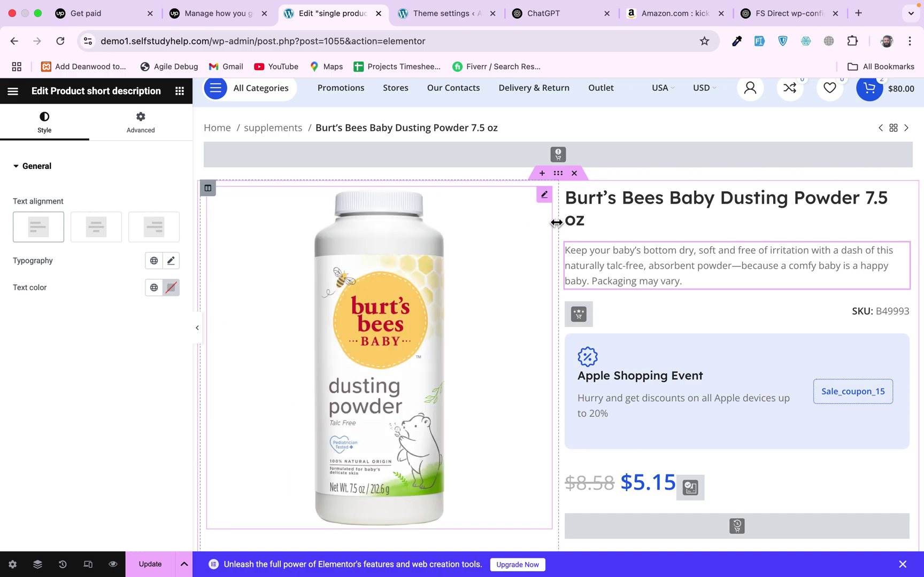
{"action": "left_click", "coordinate": [547, 199]}
{"action": "scroll", "coordinate": [644, 321], "scroll_direction": "down", "scroll_amount": 2}
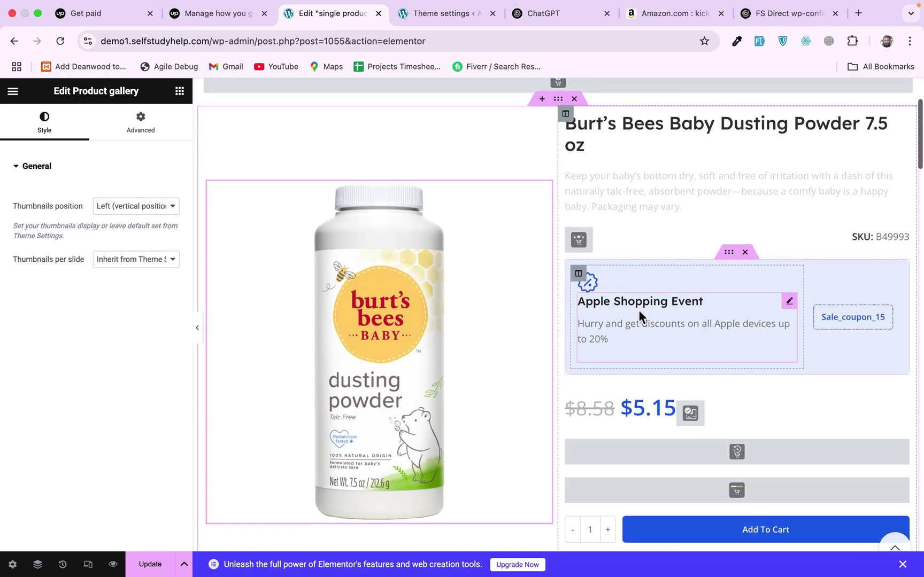
Inspect the coupon box's inner section, Apple Shopping Event title, discount icon and Sale_coupon_15 text.
{"action": "left_click", "coordinate": [729, 253]}
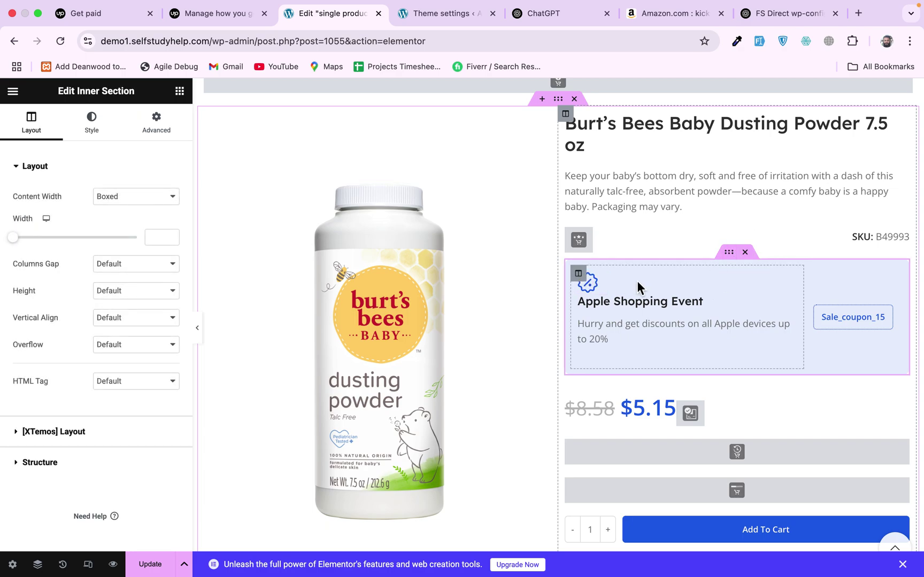
{"action": "left_click", "coordinate": [624, 307]}
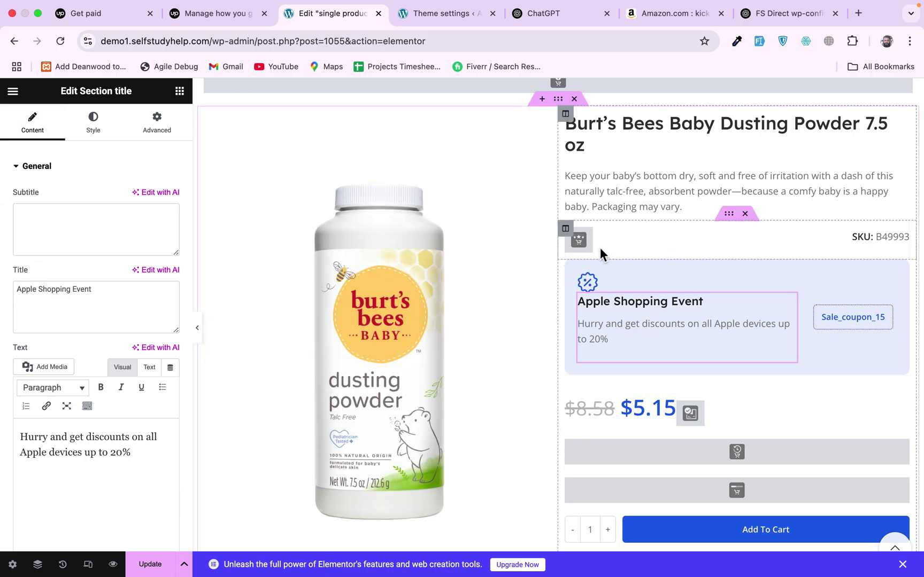
{"action": "left_click", "coordinate": [588, 282]}
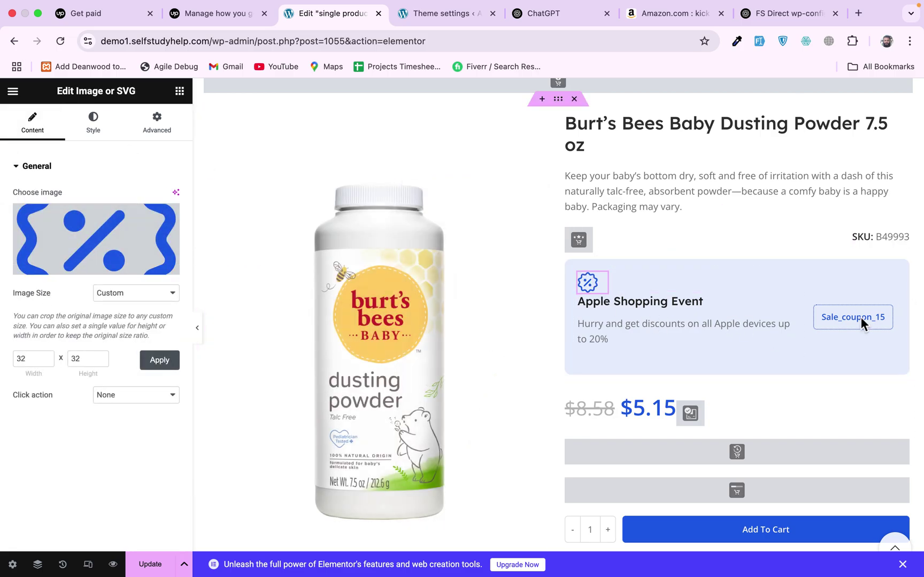
{"action": "left_click", "coordinate": [845, 314]}
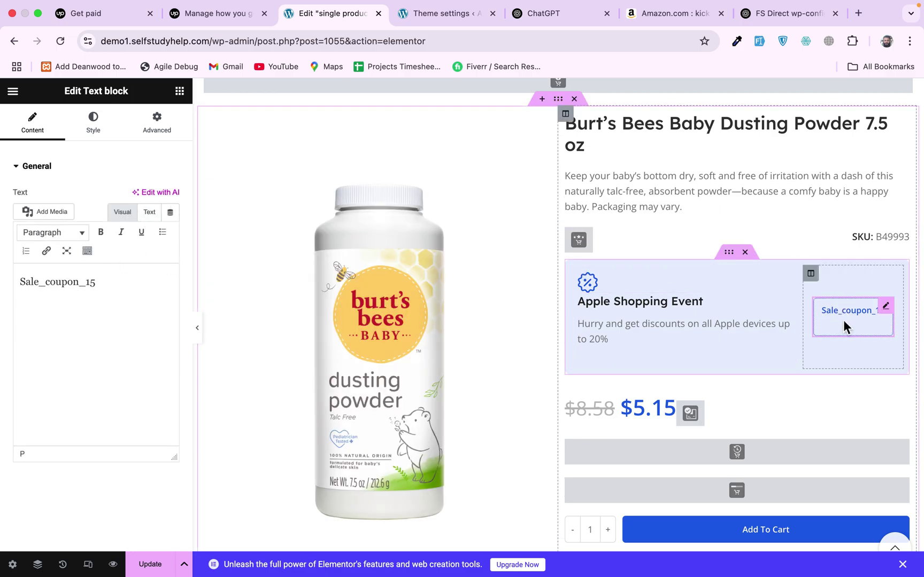
{"action": "scroll", "coordinate": [736, 339], "scroll_direction": "down", "scroll_amount": 5}
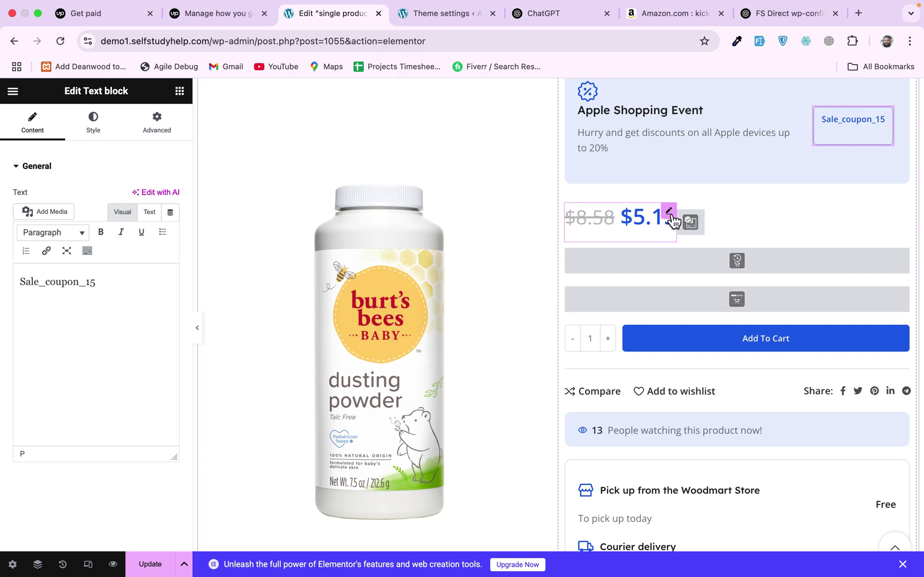
Inspect the product price, stock status, countdown and stock progress bar widgets, then switch to Theme settings.
{"action": "left_click", "coordinate": [670, 216]}
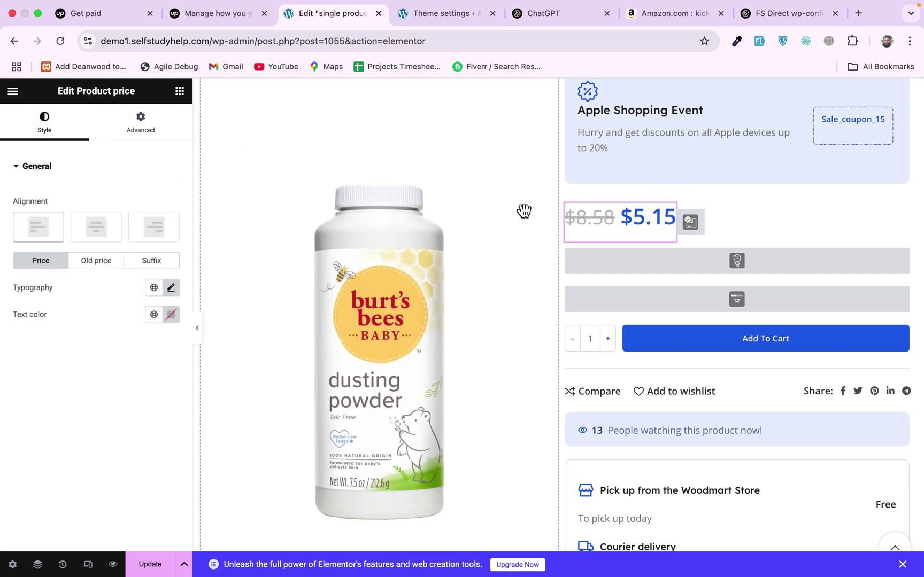
{"action": "left_click", "coordinate": [698, 206]}
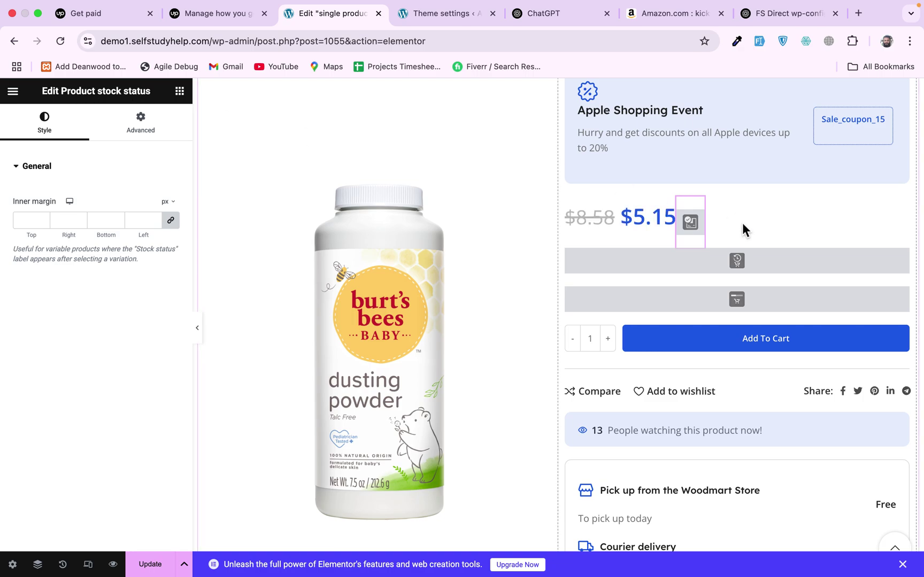
{"action": "left_click", "coordinate": [747, 261]}
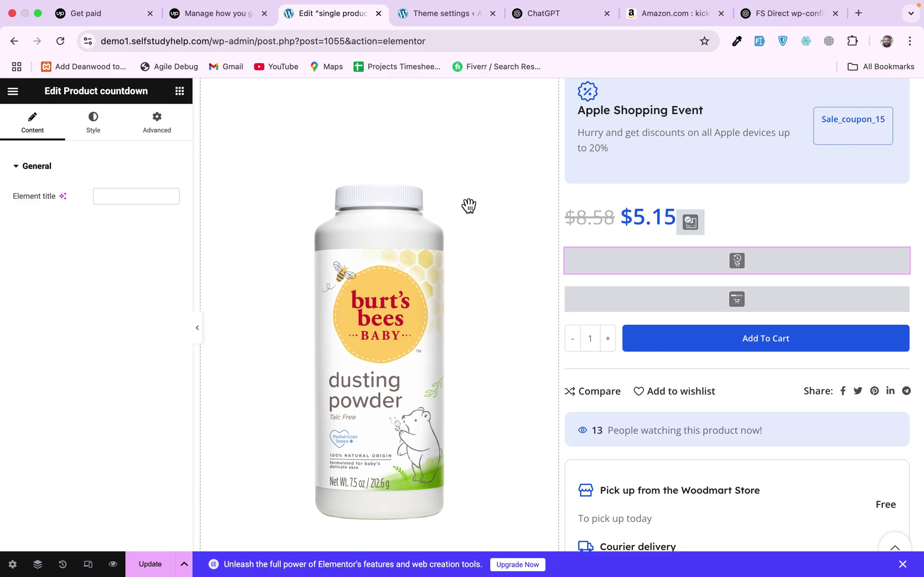
{"action": "left_click", "coordinate": [731, 301]}
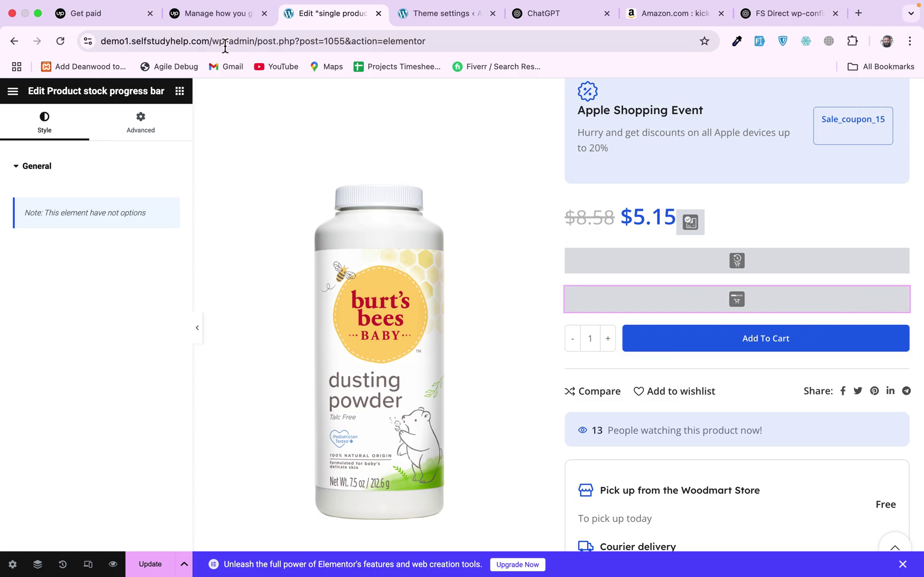
{"action": "left_click", "coordinate": [430, 15]}
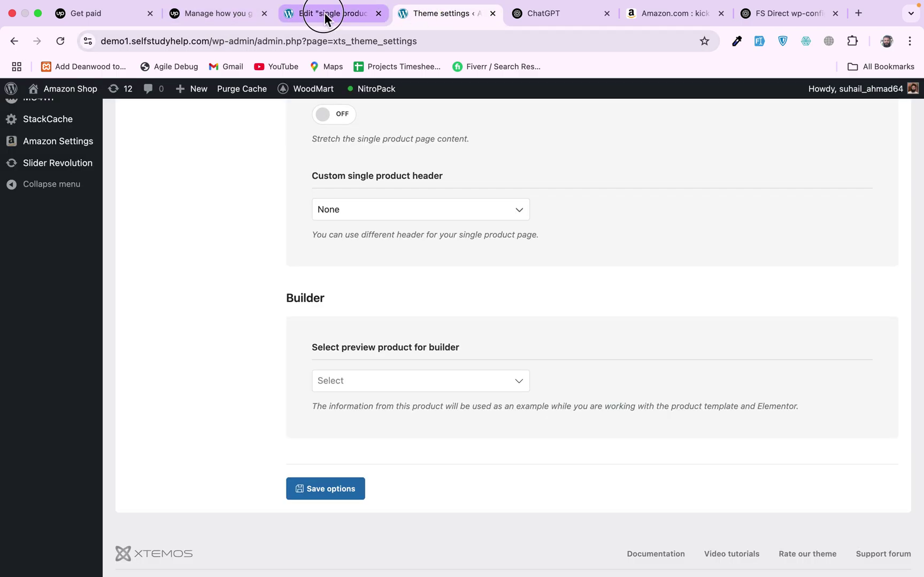
Open the store home page in a new tab and go to the 8Bitdo Retro Mechanical product page.
{"action": "left_click", "coordinate": [320, 14]}
{"action": "left_click", "coordinate": [427, 15]}
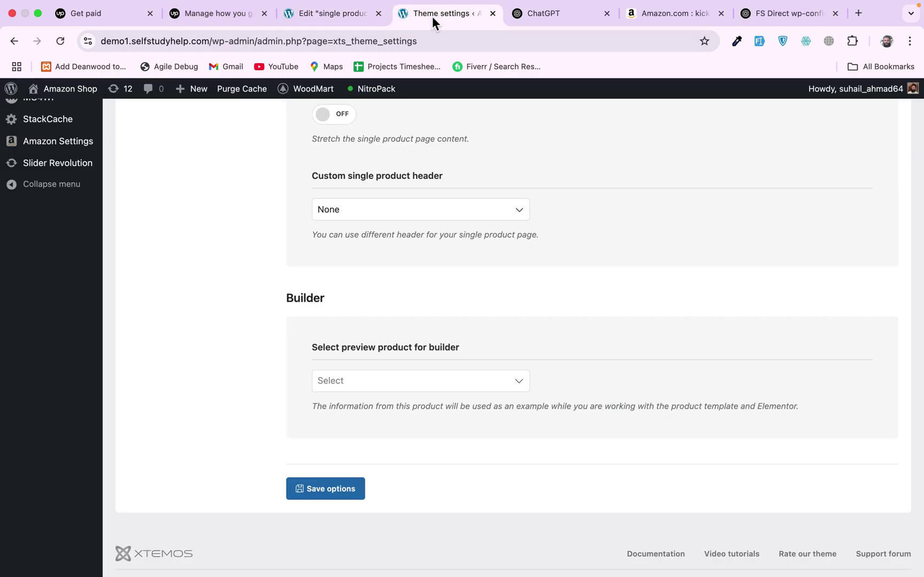
{"action": "right_click", "coordinate": [61, 90]}
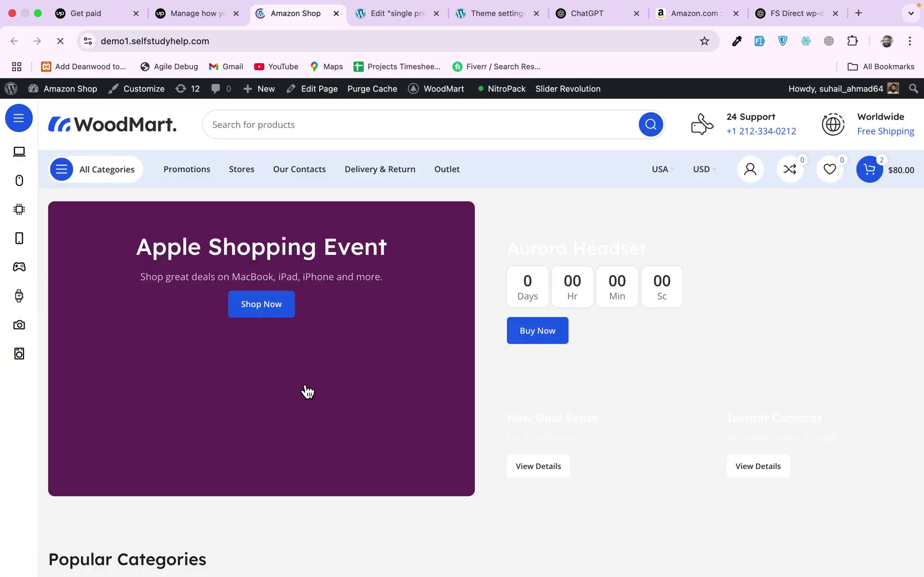
{"action": "scroll", "coordinate": [302, 390], "scroll_direction": "down", "scroll_amount": 10}
{"action": "scroll", "coordinate": [302, 390], "scroll_direction": "up", "scroll_amount": 3}
{"action": "scroll", "coordinate": [303, 393], "scroll_direction": "down", "scroll_amount": 8}
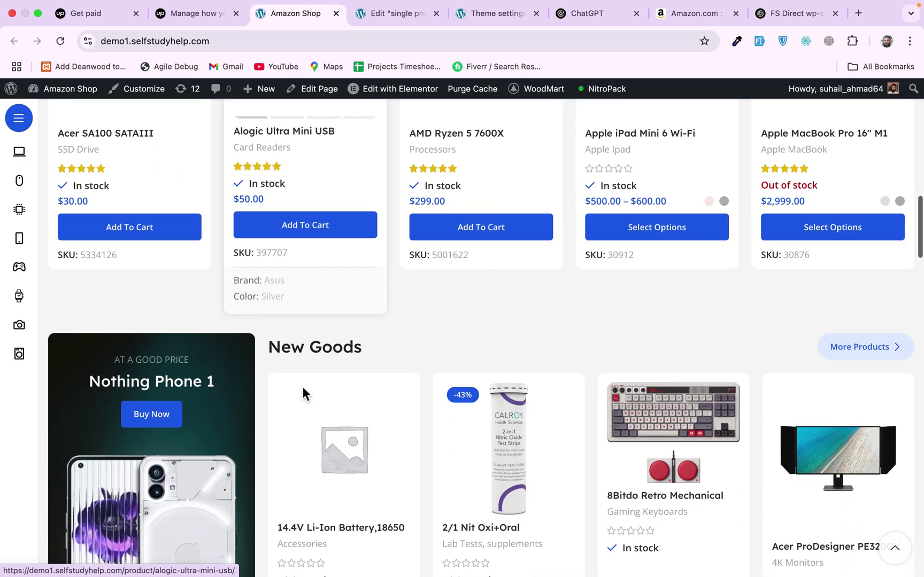
{"action": "left_click", "coordinate": [649, 307]}
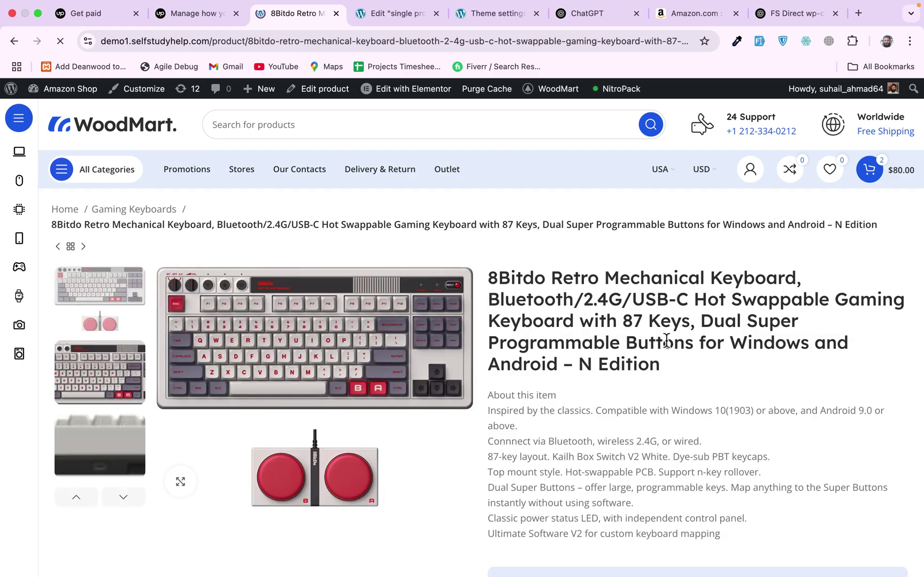
Review the keyboard's price and buttons, then return to the Elementor template editor.
{"action": "scroll", "coordinate": [708, 380], "scroll_direction": "down", "scroll_amount": 7}
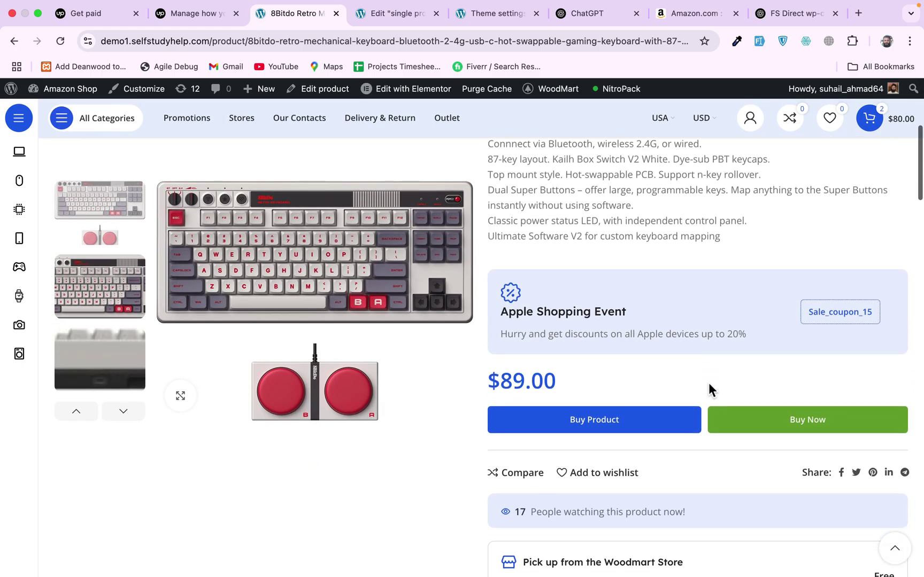
{"action": "scroll", "coordinate": [707, 382], "scroll_direction": "up", "scroll_amount": 3}
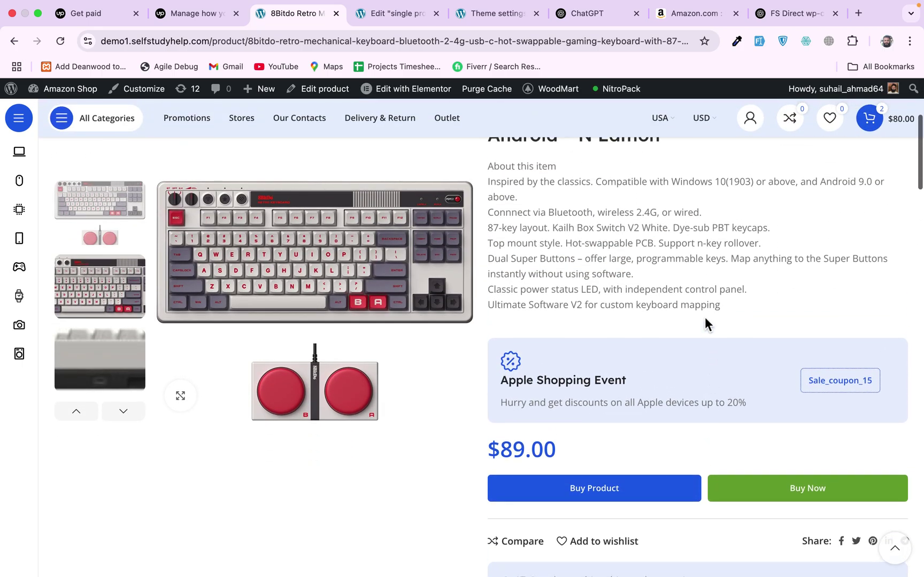
{"action": "scroll", "coordinate": [704, 317], "scroll_direction": "down", "scroll_amount": 2}
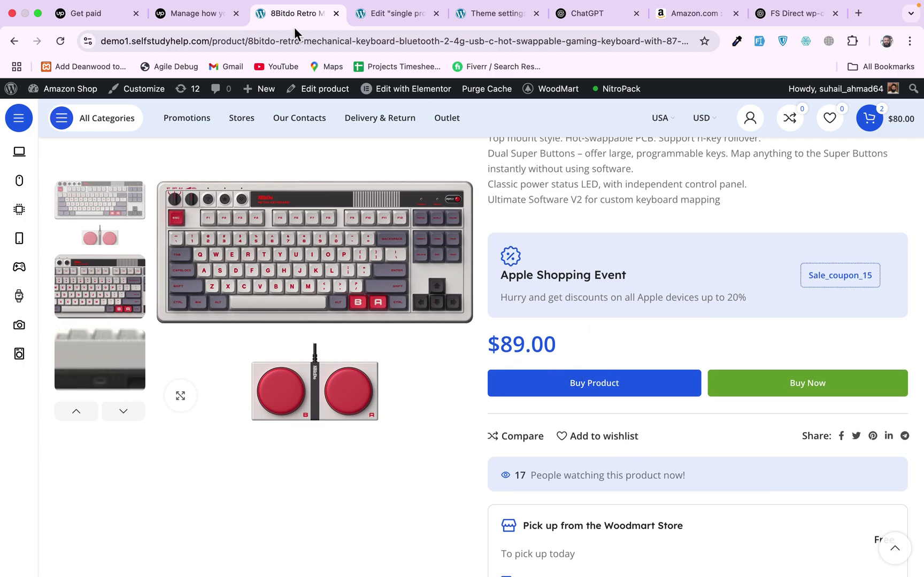
{"action": "left_click", "coordinate": [402, 14]}
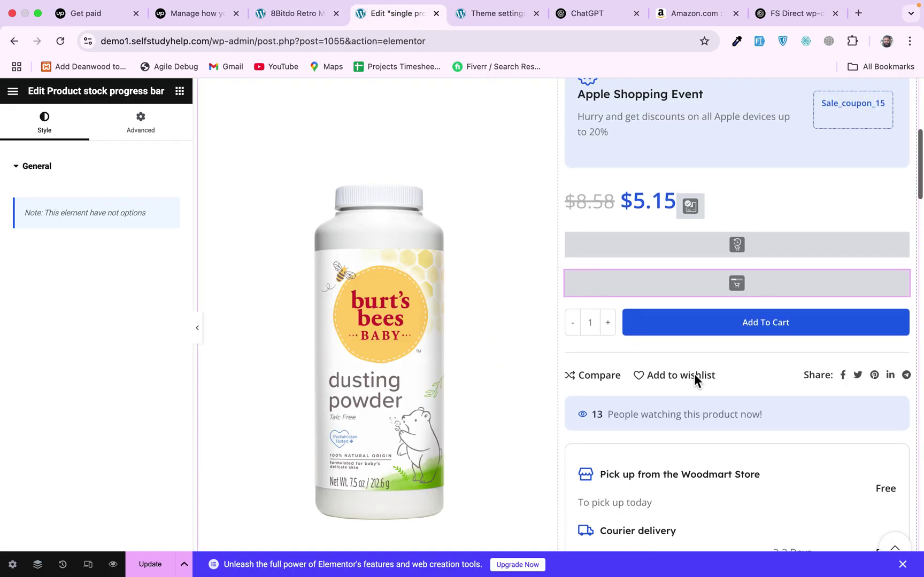
Inspect the Compare, Add to wishlist, Add To Cart and delivery widgets, and recheck the empty preview product setting.
{"action": "scroll", "coordinate": [693, 374], "scroll_direction": "down", "scroll_amount": 3}
{"action": "left_click", "coordinate": [626, 282]}
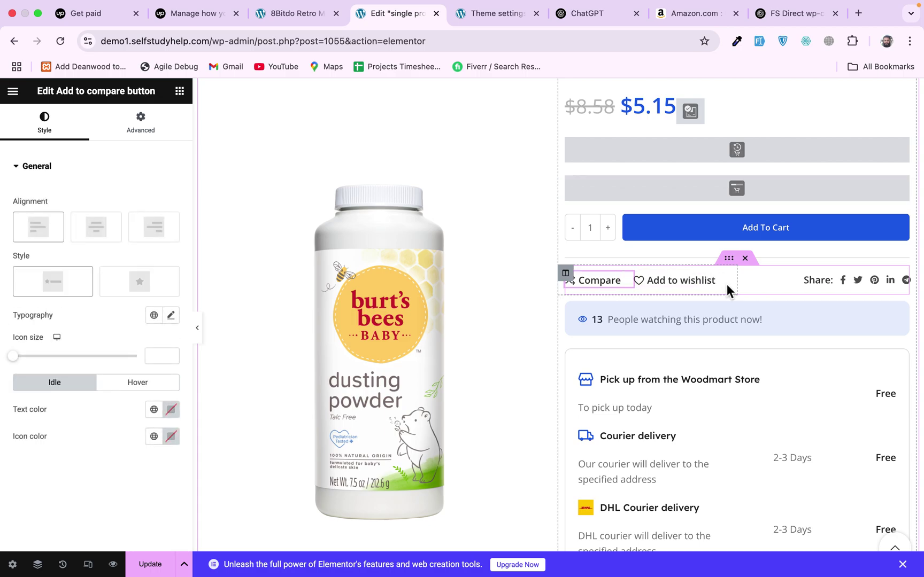
{"action": "left_click", "coordinate": [707, 280]}
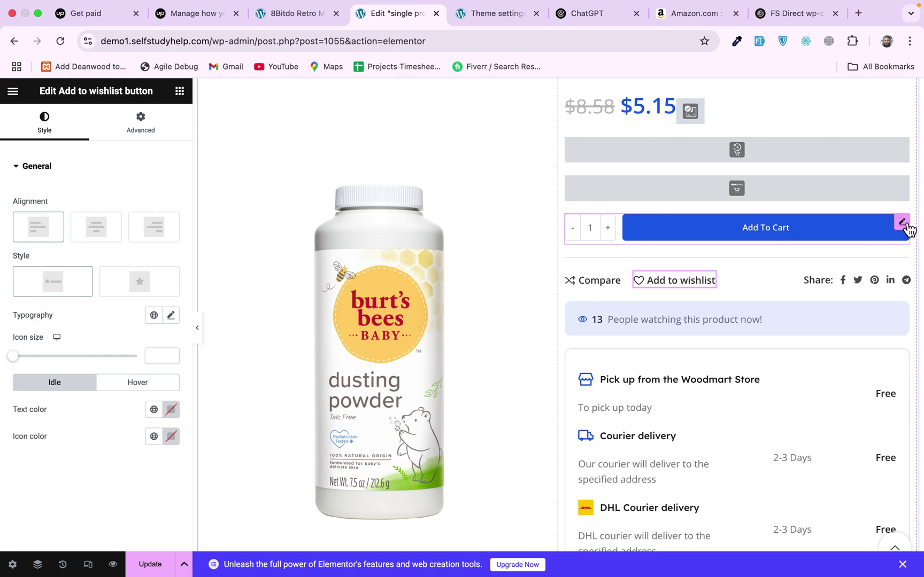
{"action": "left_click", "coordinate": [904, 227]}
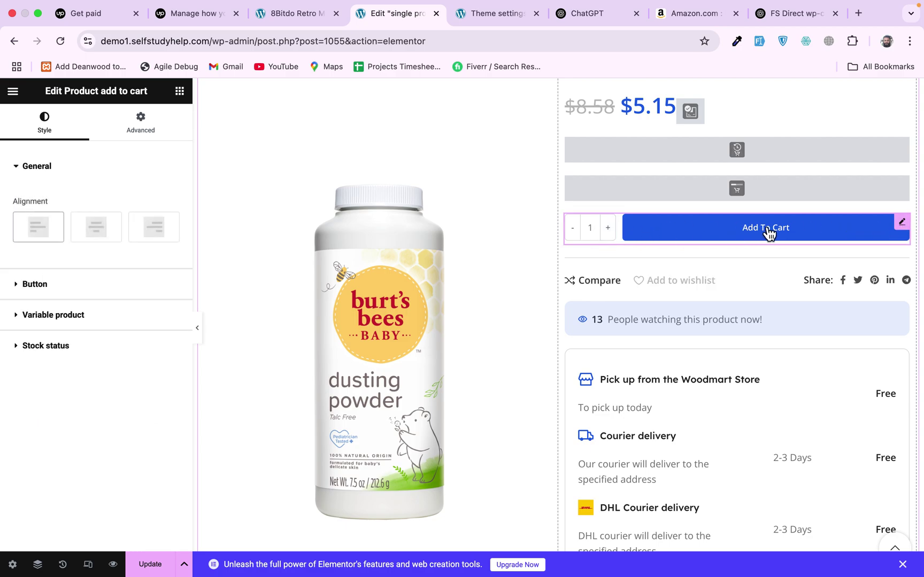
{"action": "scroll", "coordinate": [734, 315], "scroll_direction": "down", "scroll_amount": 3}
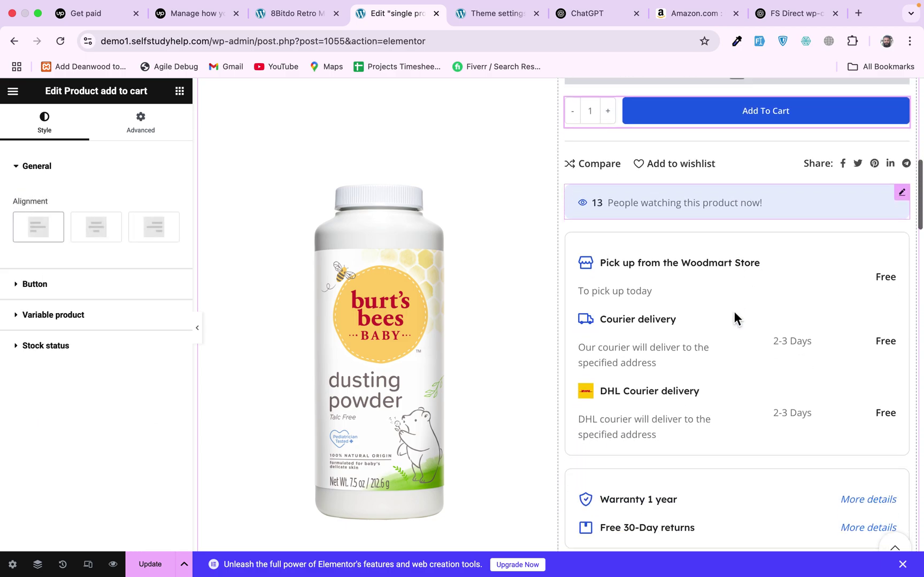
{"action": "left_click", "coordinate": [903, 243]}
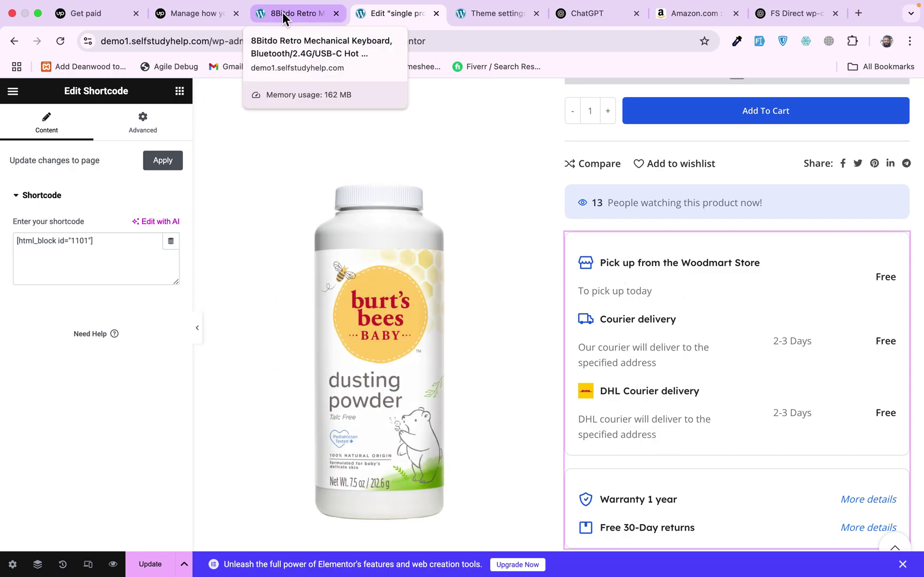
{"action": "left_click", "coordinate": [477, 15]}
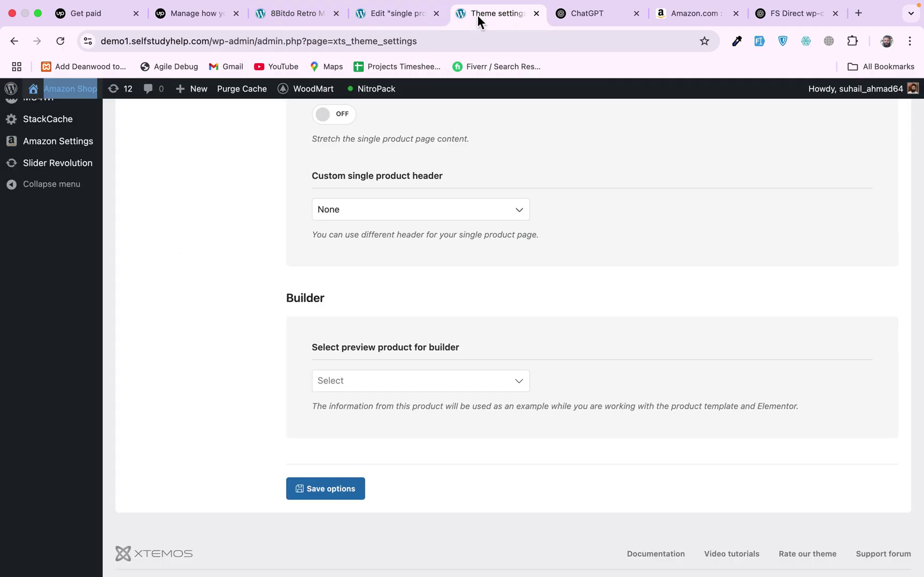
{"action": "left_click", "coordinate": [382, 15]}
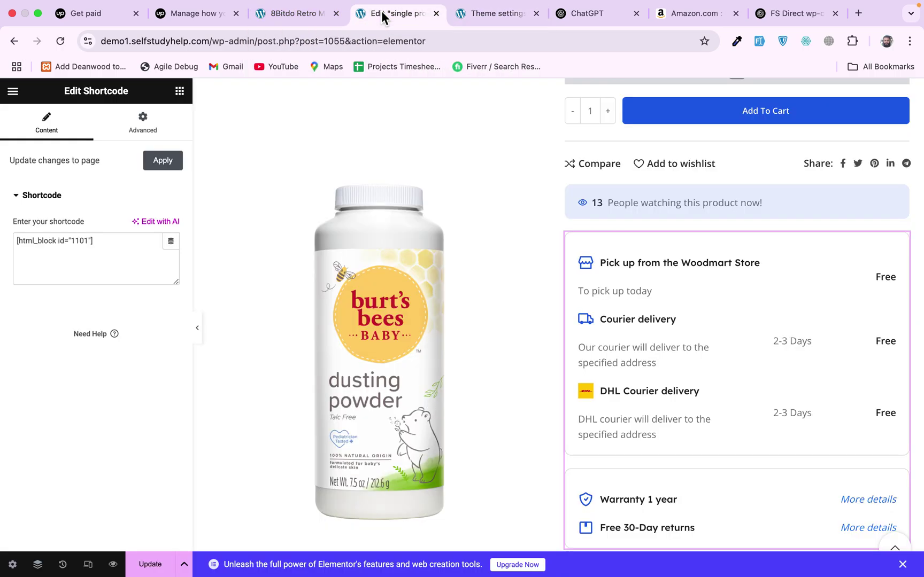
Inspect the Payment Methods heading and payment card icons image widgets.
{"action": "scroll", "coordinate": [719, 294], "scroll_direction": "down", "scroll_amount": 5}
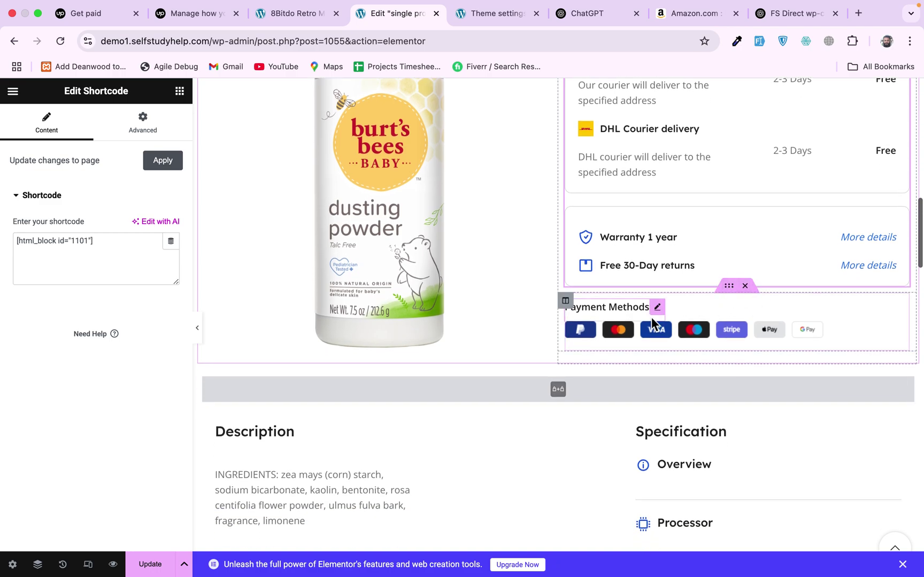
{"action": "left_click", "coordinate": [656, 308]}
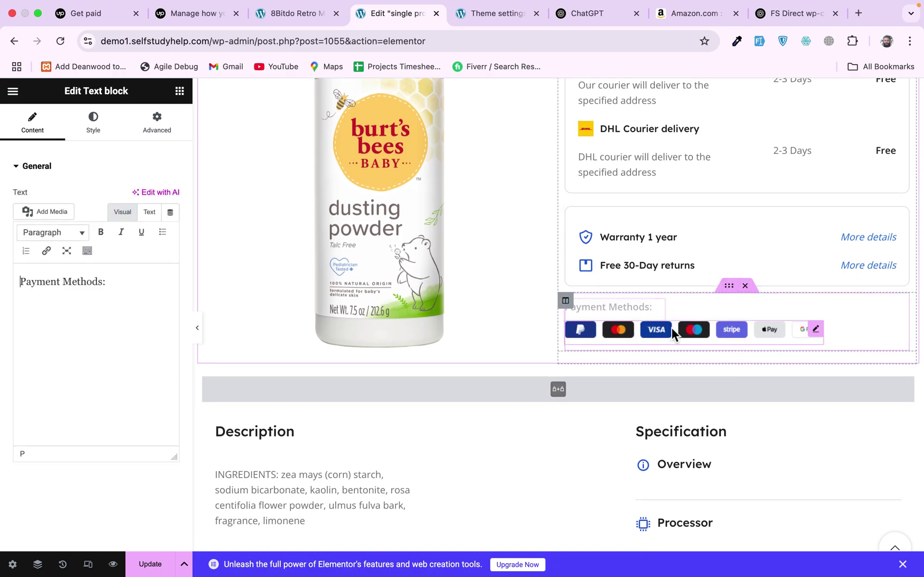
{"action": "left_click", "coordinate": [818, 331]}
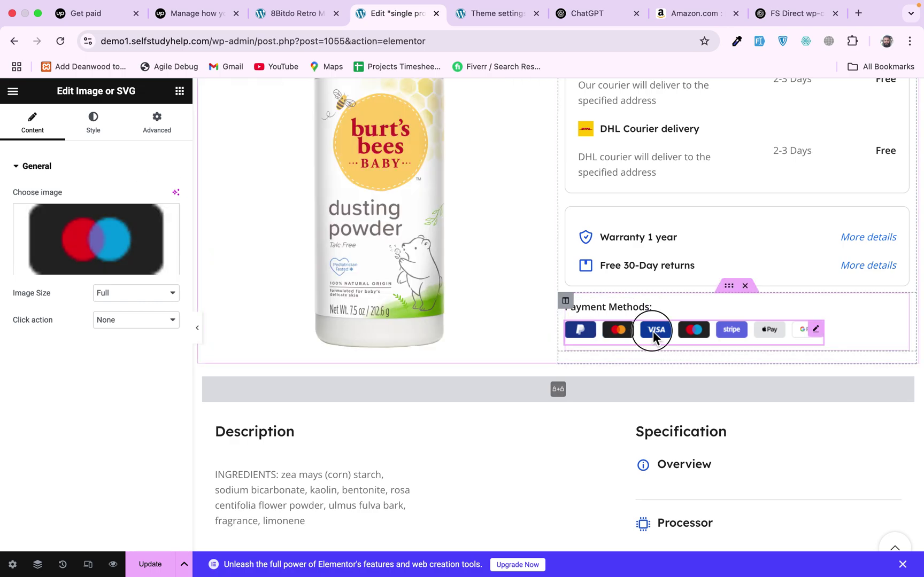
Look through the Description and Specification section and open the Specification column's layout settings.
{"action": "scroll", "coordinate": [713, 384], "scroll_direction": "down", "scroll_amount": 2}
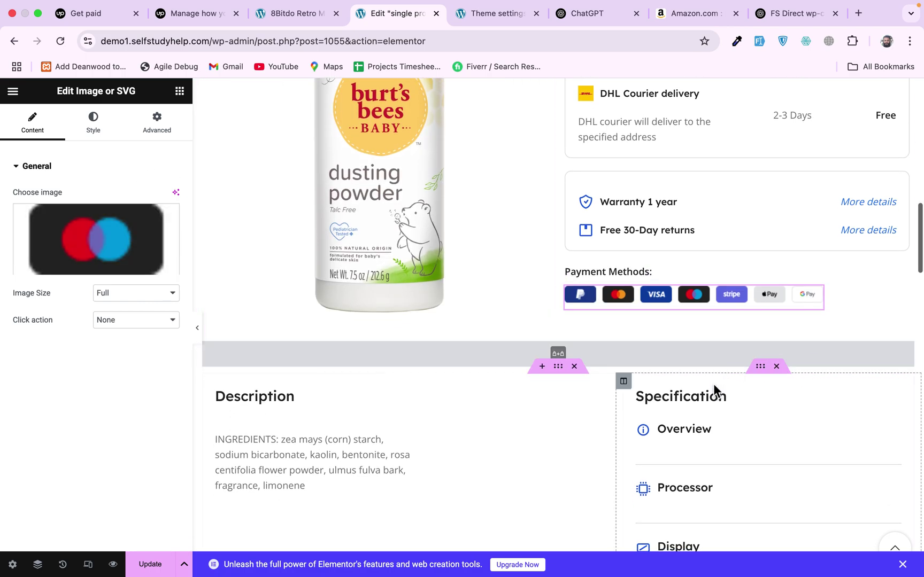
{"action": "scroll", "coordinate": [713, 384], "scroll_direction": "down", "scroll_amount": 5}
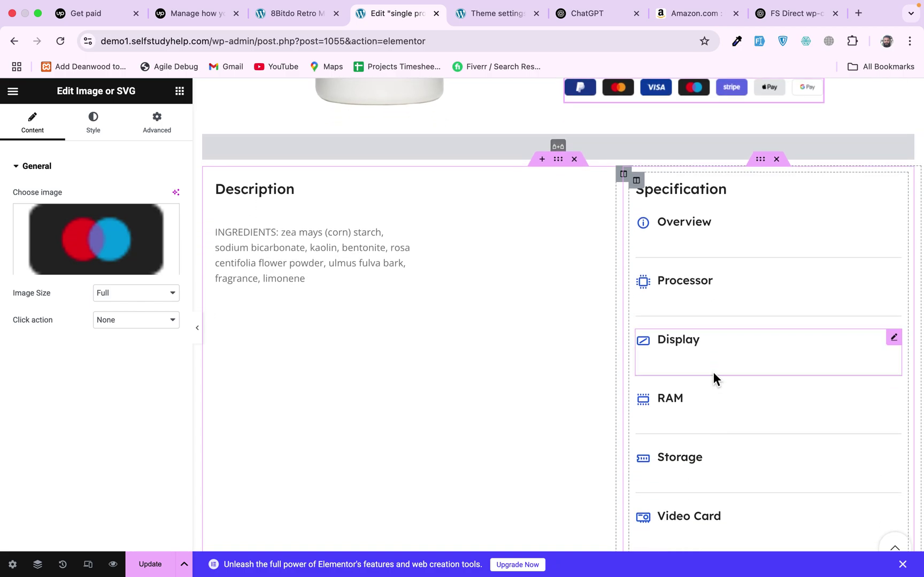
{"action": "scroll", "coordinate": [713, 373], "scroll_direction": "down", "scroll_amount": 5}
{"action": "scroll", "coordinate": [713, 373], "scroll_direction": "up", "scroll_amount": 2}
{"action": "scroll", "coordinate": [713, 374], "scroll_direction": "up", "scroll_amount": 4}
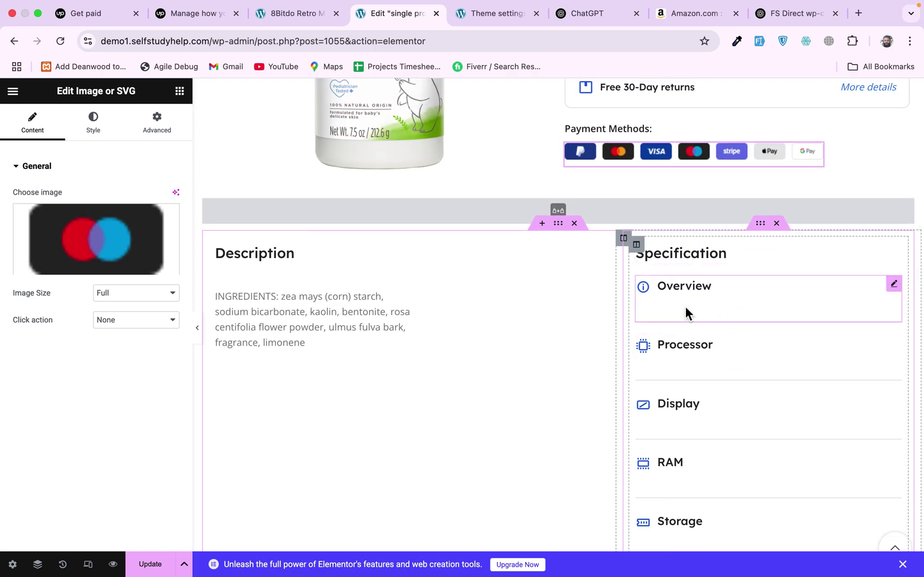
{"action": "scroll", "coordinate": [444, 289], "scroll_direction": "up", "scroll_amount": 4}
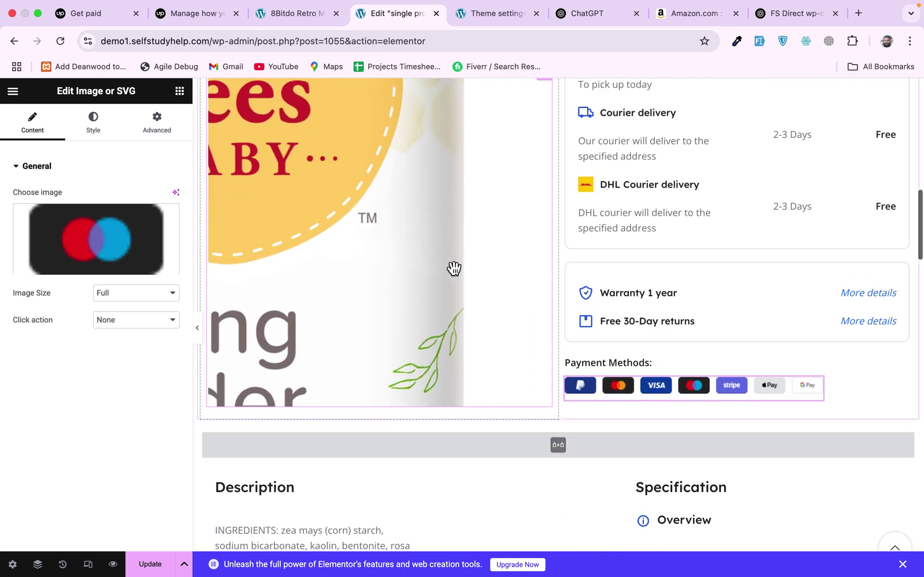
{"action": "scroll", "coordinate": [649, 401], "scroll_direction": "down", "scroll_amount": 2}
{"action": "scroll", "coordinate": [662, 415], "scroll_direction": "down", "scroll_amount": 5}
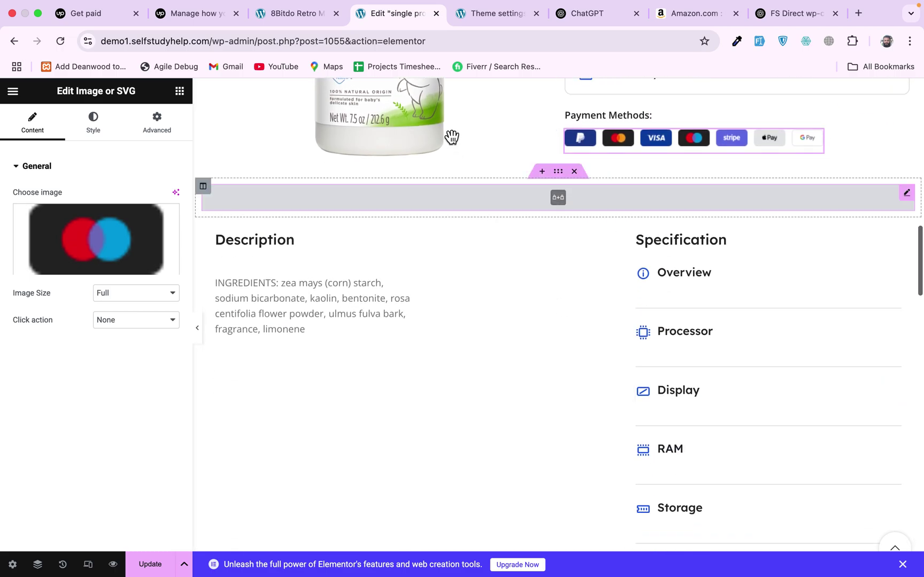
{"action": "scroll", "coordinate": [472, 211], "scroll_direction": "up", "scroll_amount": 6}
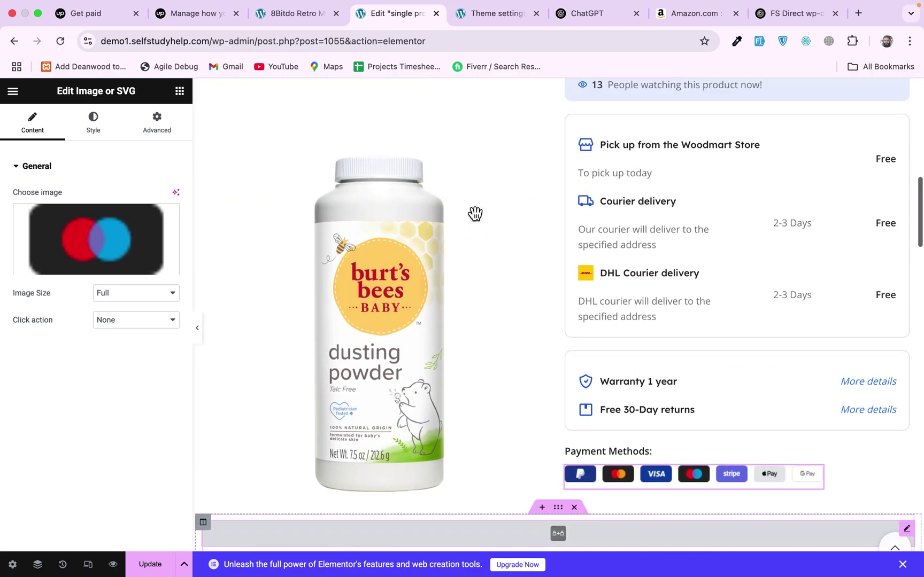
{"action": "scroll", "coordinate": [569, 337], "scroll_direction": "down", "scroll_amount": 1}
{"action": "scroll", "coordinate": [568, 335], "scroll_direction": "down", "scroll_amount": 3}
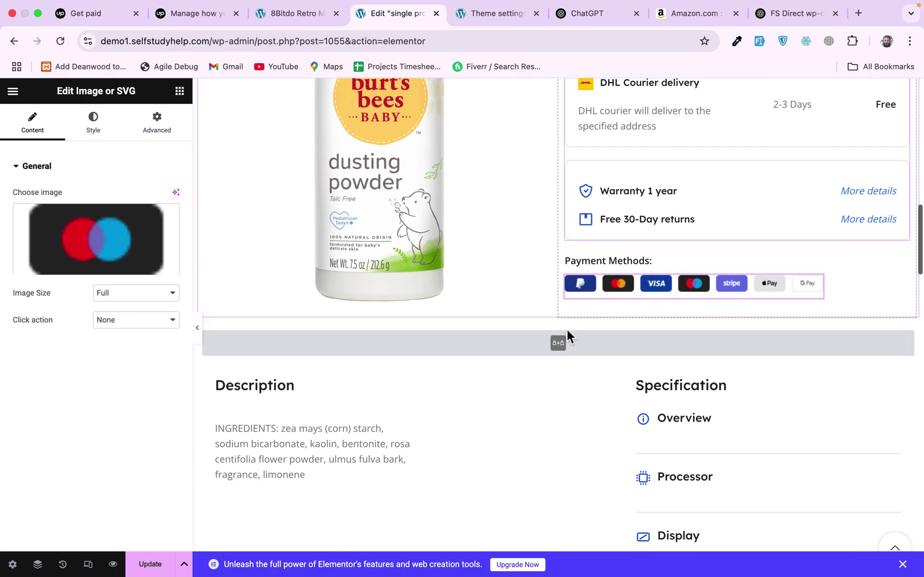
{"action": "scroll", "coordinate": [663, 411], "scroll_direction": "down", "scroll_amount": 3}
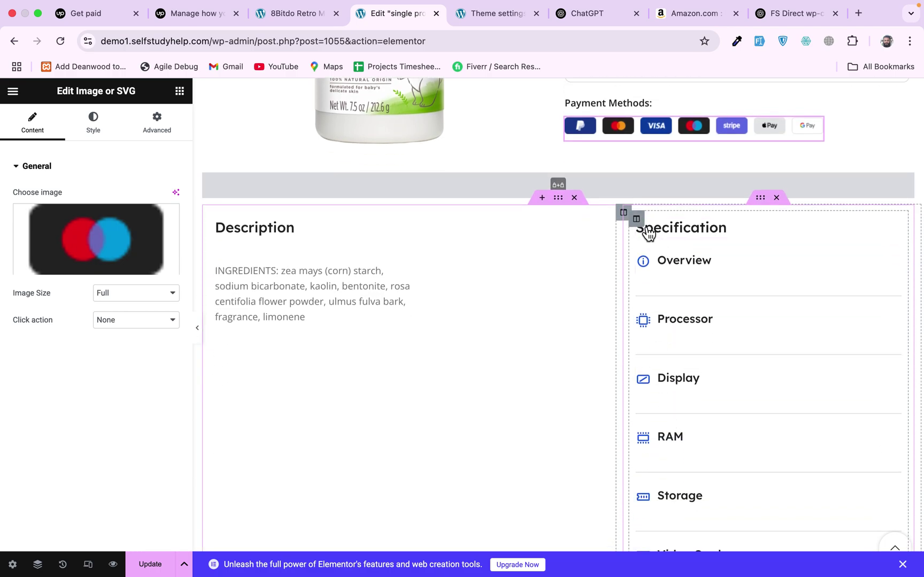
{"action": "scroll", "coordinate": [680, 321], "scroll_direction": "down", "scroll_amount": 3}
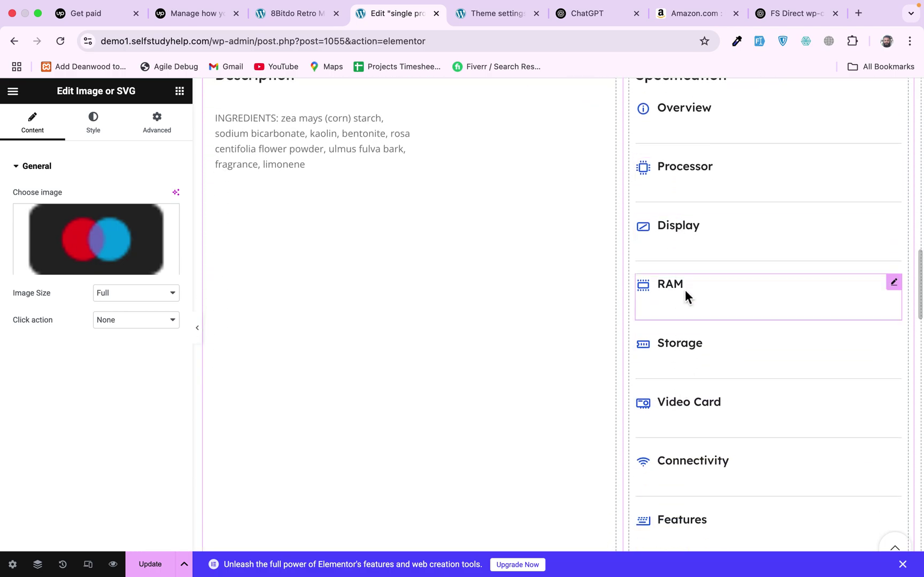
{"action": "scroll", "coordinate": [694, 418], "scroll_direction": "down", "scroll_amount": 8}
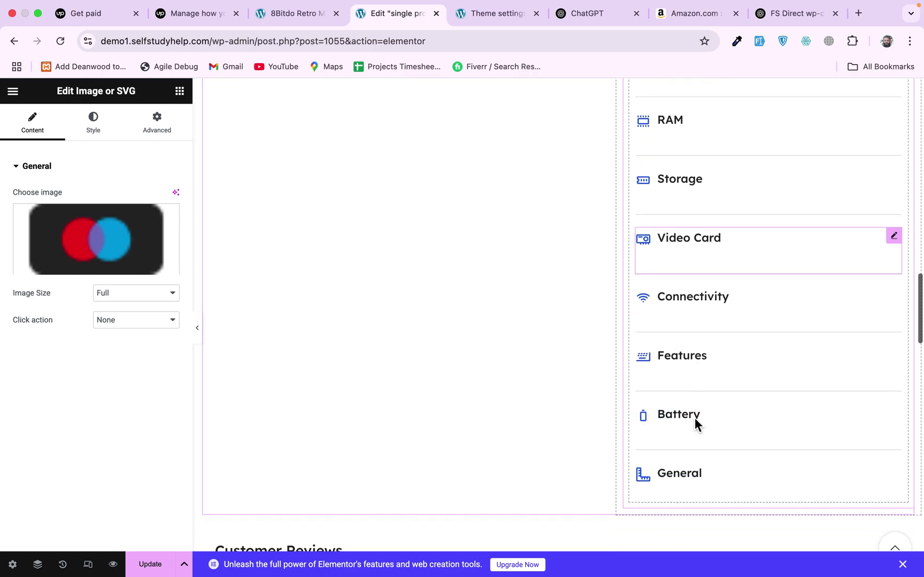
{"action": "scroll", "coordinate": [694, 420], "scroll_direction": "up", "scroll_amount": 7}
{"action": "scroll", "coordinate": [694, 421], "scroll_direction": "up", "scroll_amount": 7}
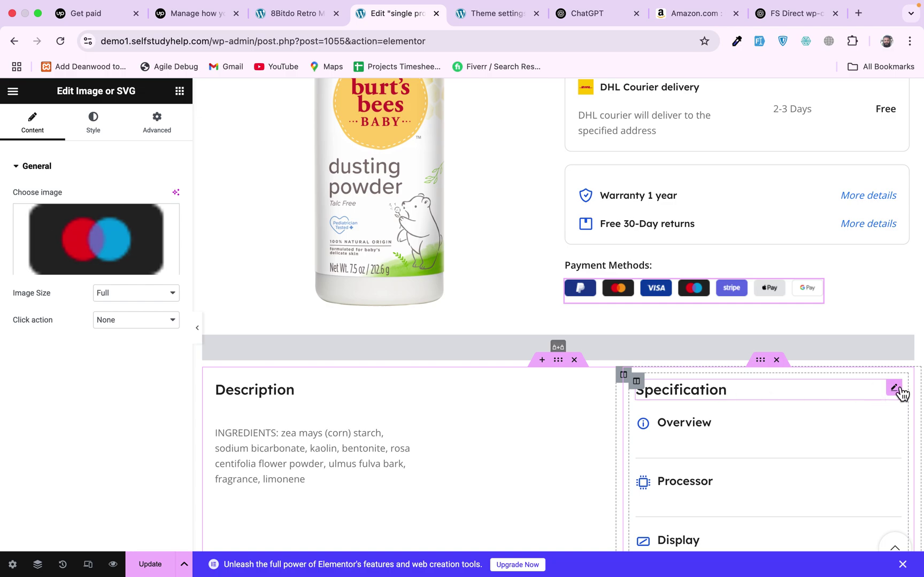
{"action": "left_click", "coordinate": [637, 381]}
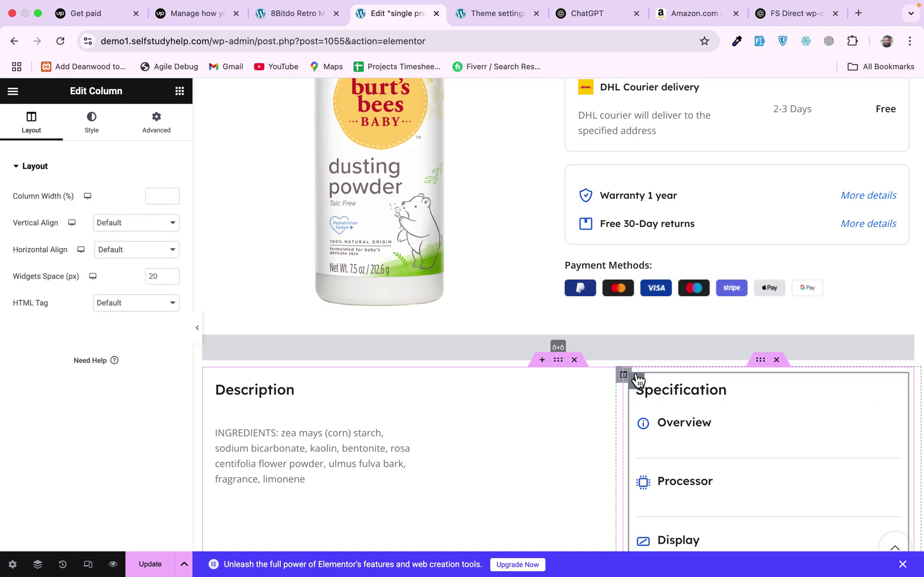
Inspect the Specification column's width setting and the Description text widget's settings.
{"action": "left_click", "coordinate": [634, 382]}
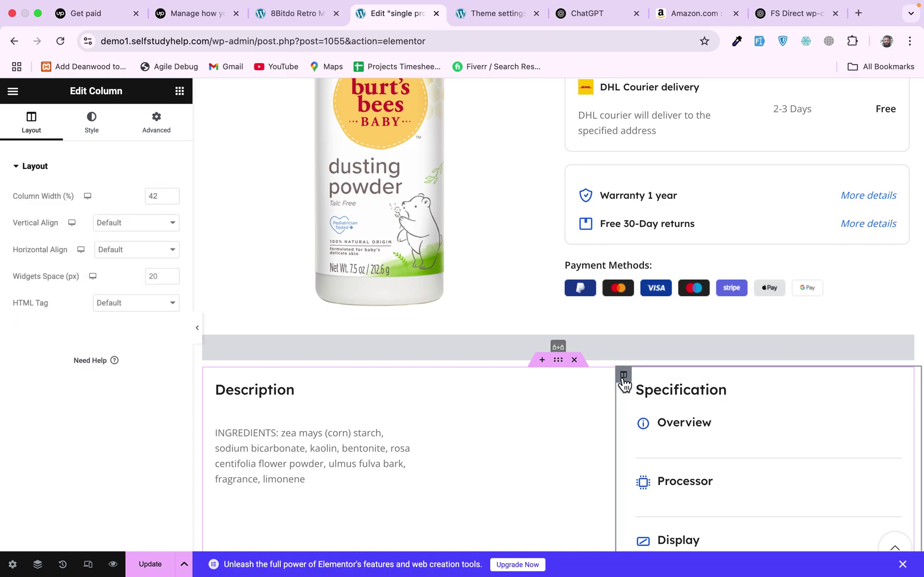
{"action": "scroll", "coordinate": [556, 384], "scroll_direction": "down", "scroll_amount": 10}
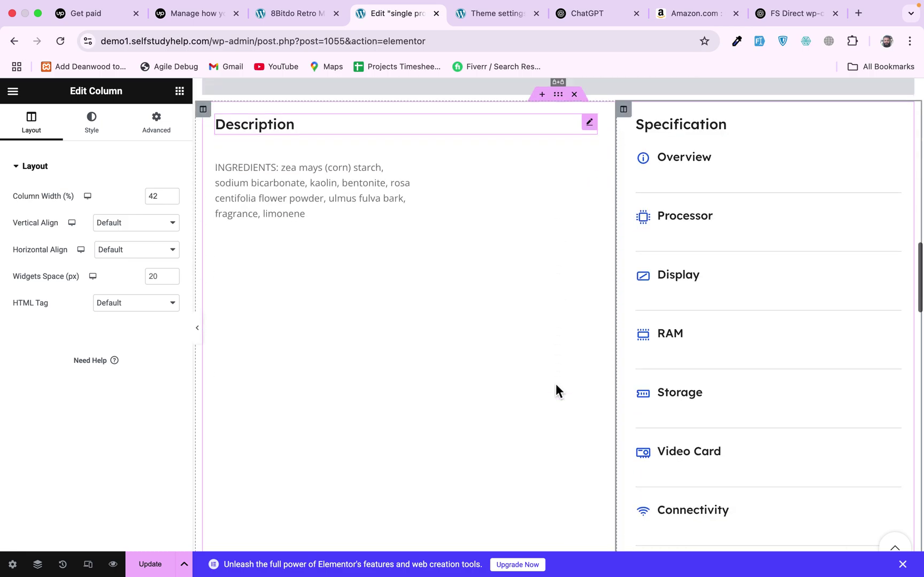
{"action": "scroll", "coordinate": [556, 383], "scroll_direction": "up", "scroll_amount": 7}
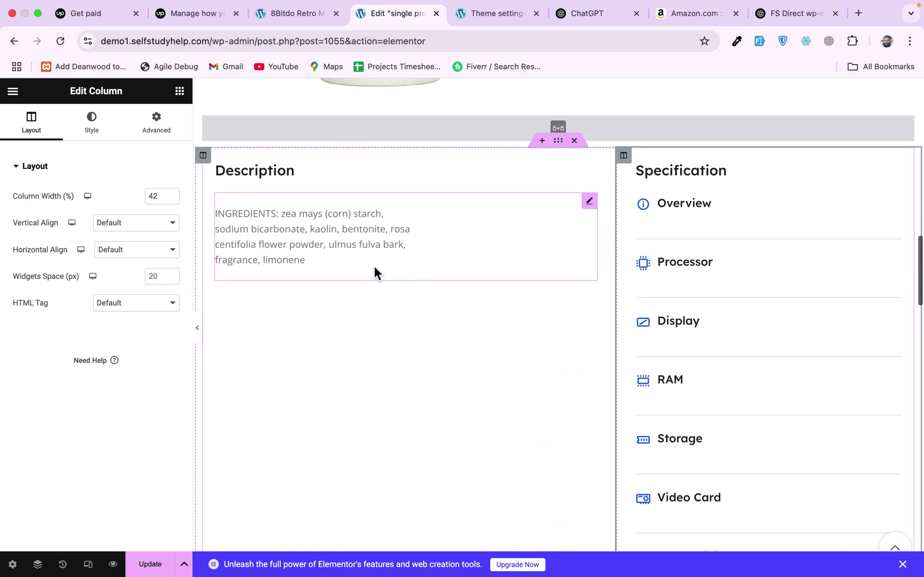
{"action": "left_click", "coordinate": [319, 214]}
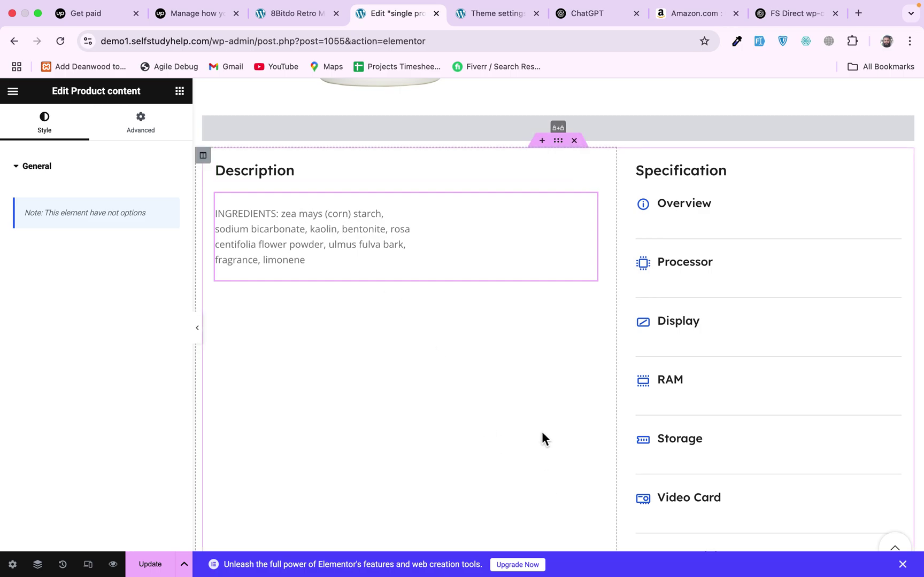
{"action": "scroll", "coordinate": [542, 434], "scroll_direction": "down", "scroll_amount": 7}
{"action": "scroll", "coordinate": [541, 432], "scroll_direction": "down", "scroll_amount": 3}
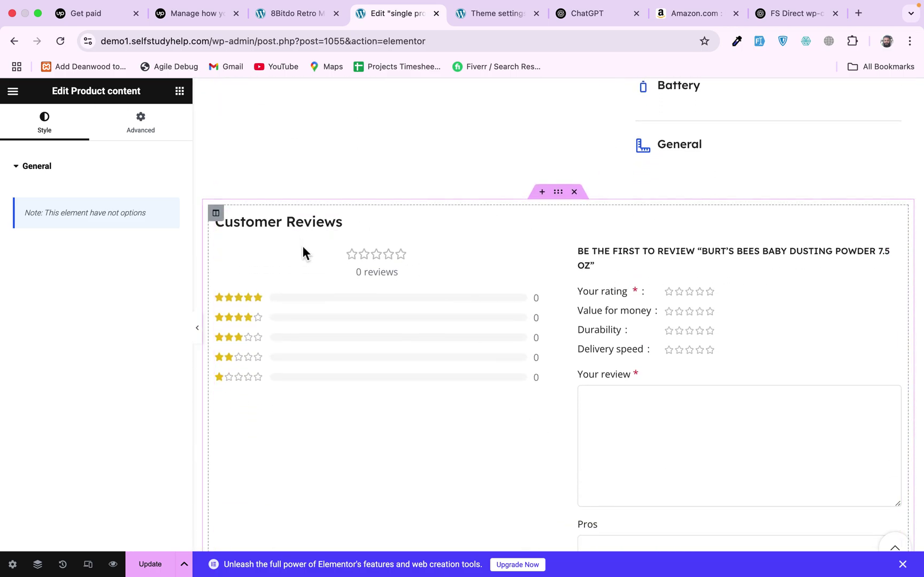
Open the Customer Reviews widget settings, showing Two columns layout with reviews columns at 2.
{"action": "left_click", "coordinate": [471, 268]}
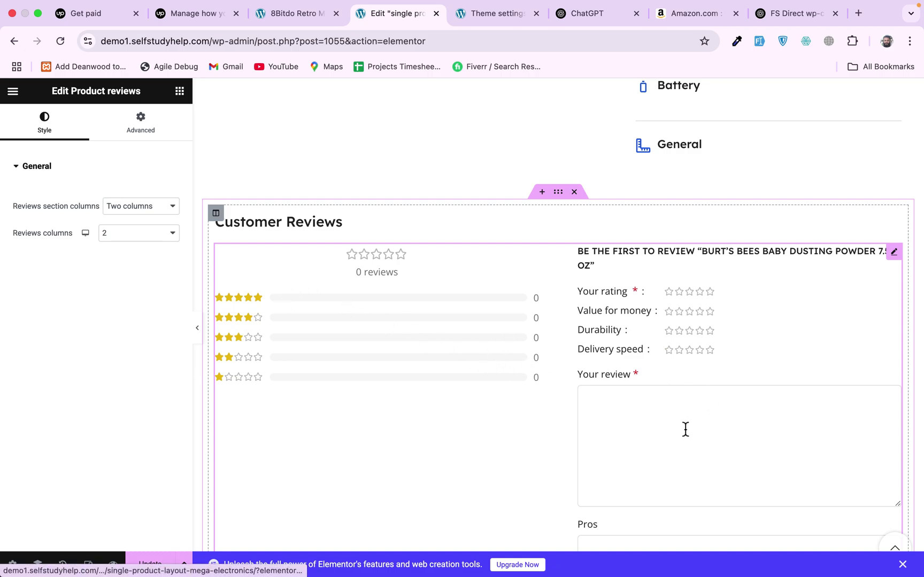
{"action": "scroll", "coordinate": [690, 428], "scroll_direction": "down", "scroll_amount": 5}
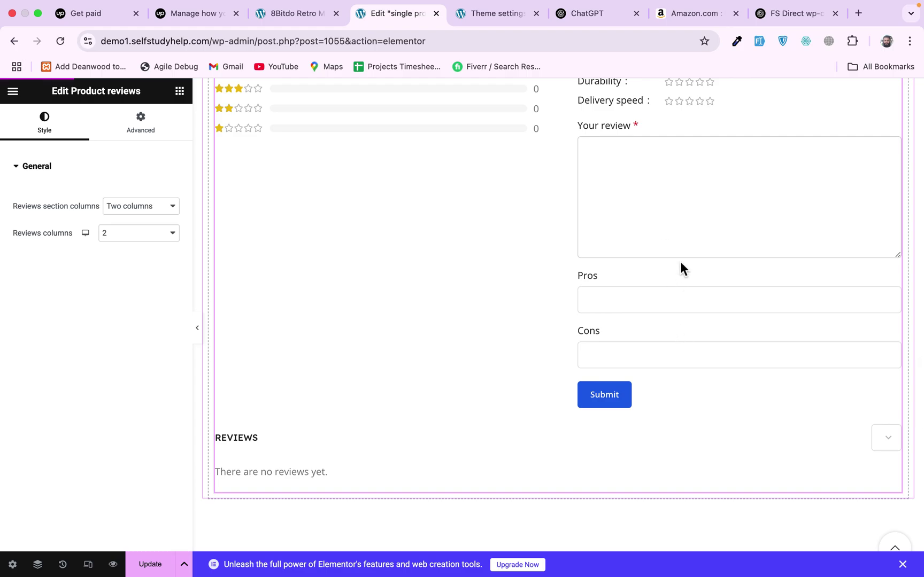
{"action": "scroll", "coordinate": [696, 198], "scroll_direction": "up", "scroll_amount": 4}
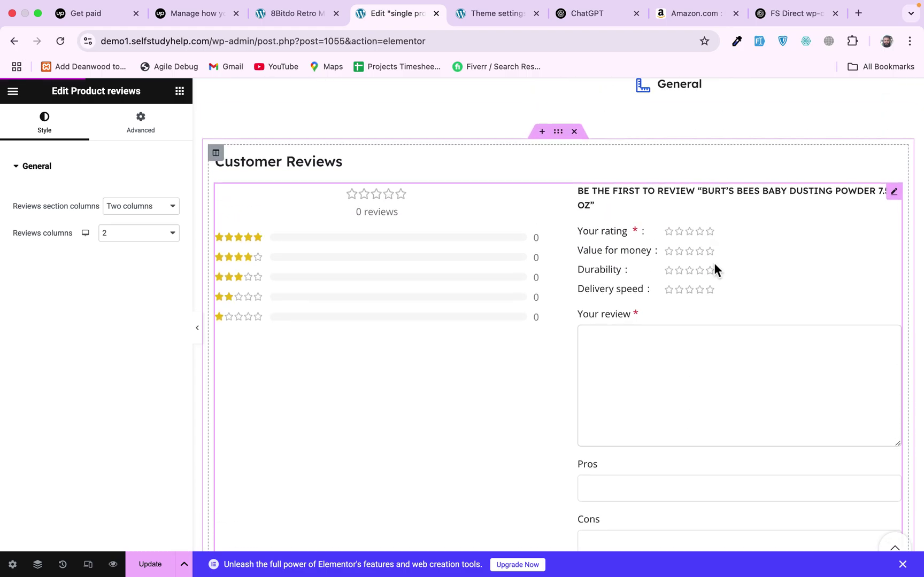
{"action": "scroll", "coordinate": [701, 328], "scroll_direction": "down", "scroll_amount": 8}
{"action": "scroll", "coordinate": [701, 330], "scroll_direction": "up", "scroll_amount": 15}
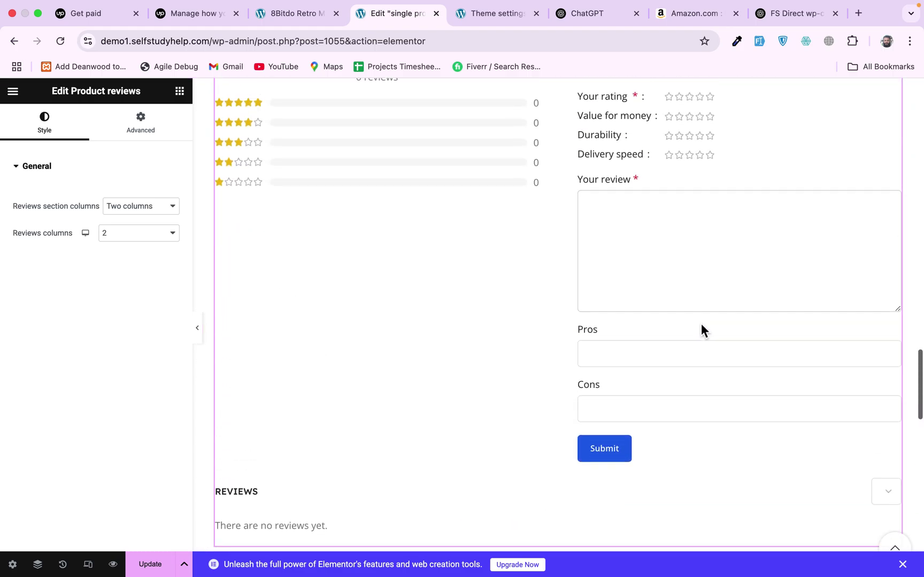
{"action": "scroll", "coordinate": [700, 325], "scroll_direction": "up", "scroll_amount": 15}
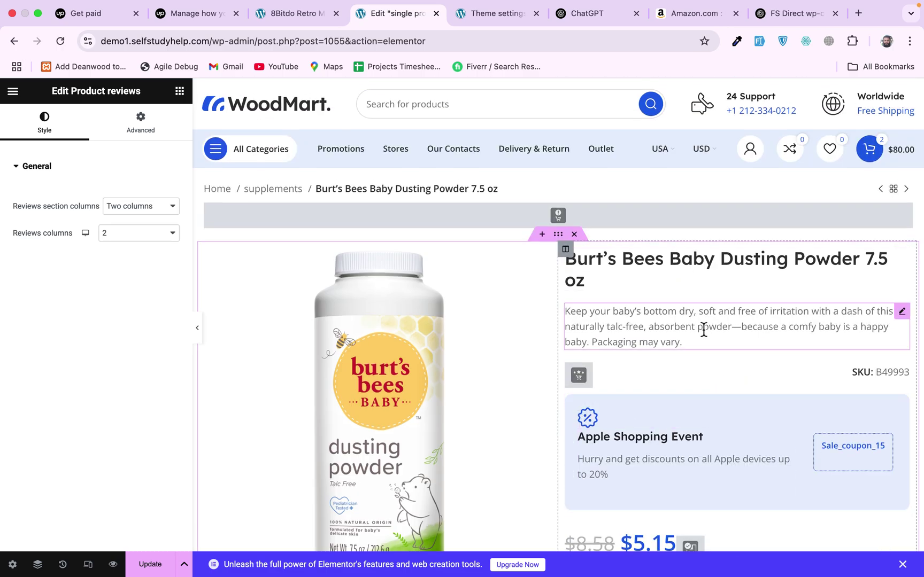
Compare the WoodMart theme settings, the template editor and the live 8Bitdo keyboard product page.
{"action": "left_click", "coordinate": [466, 18]}
{"action": "scroll", "coordinate": [499, 216], "scroll_direction": "up", "scroll_amount": 10}
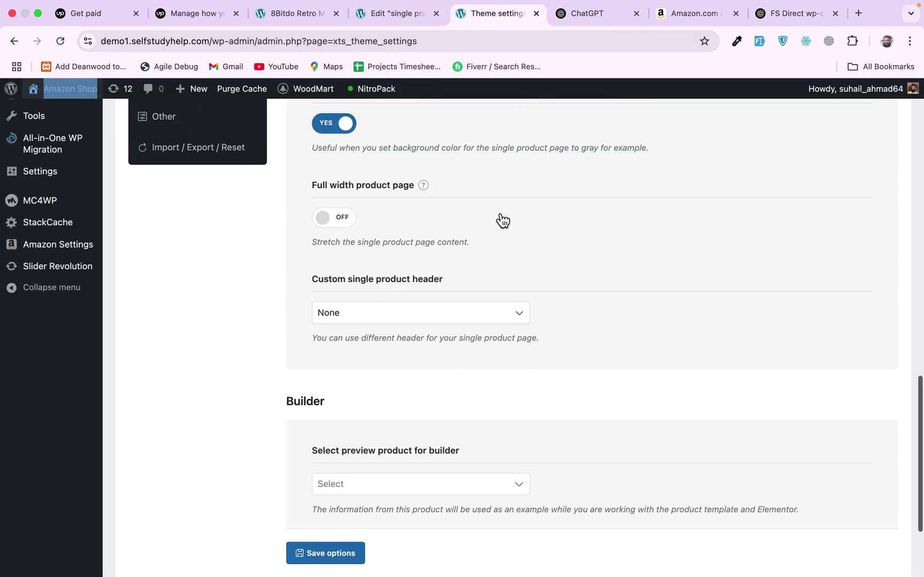
{"action": "scroll", "coordinate": [498, 211], "scroll_direction": "down", "scroll_amount": 10}
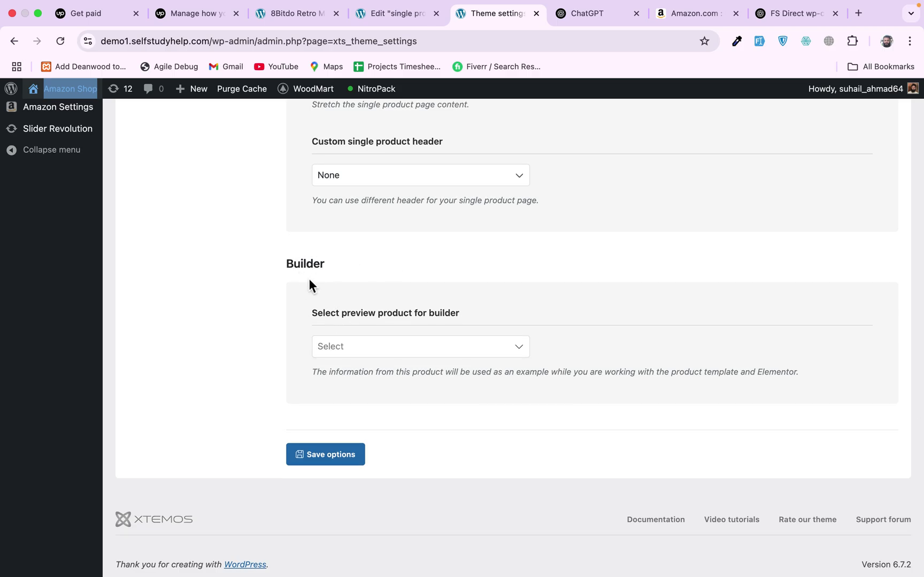
{"action": "left_click", "coordinate": [388, 17]}
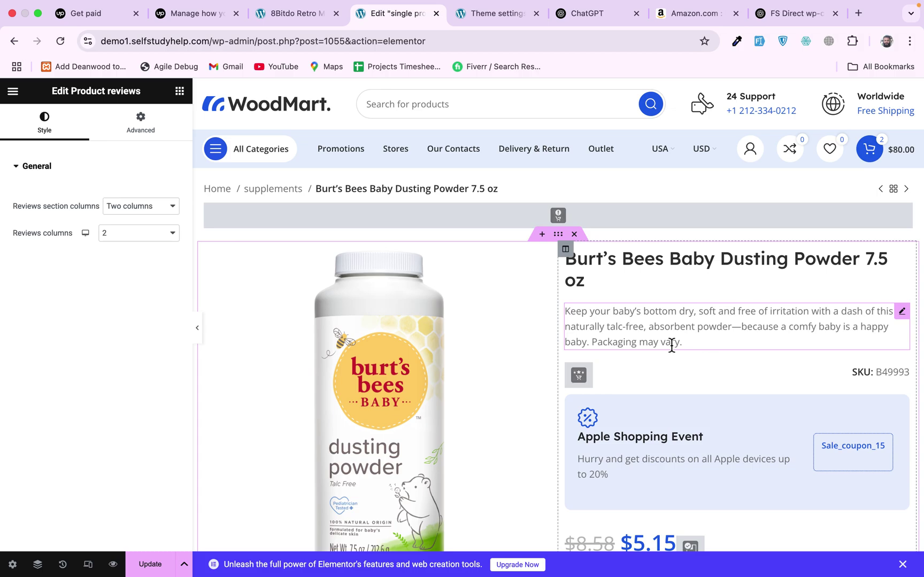
{"action": "left_click", "coordinate": [288, 14]}
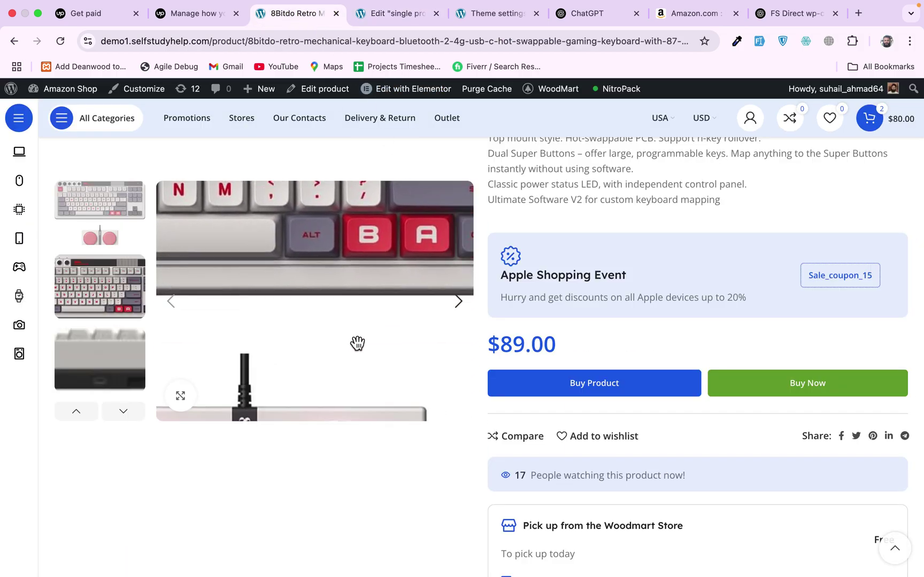
{"action": "left_click", "coordinate": [477, 15]}
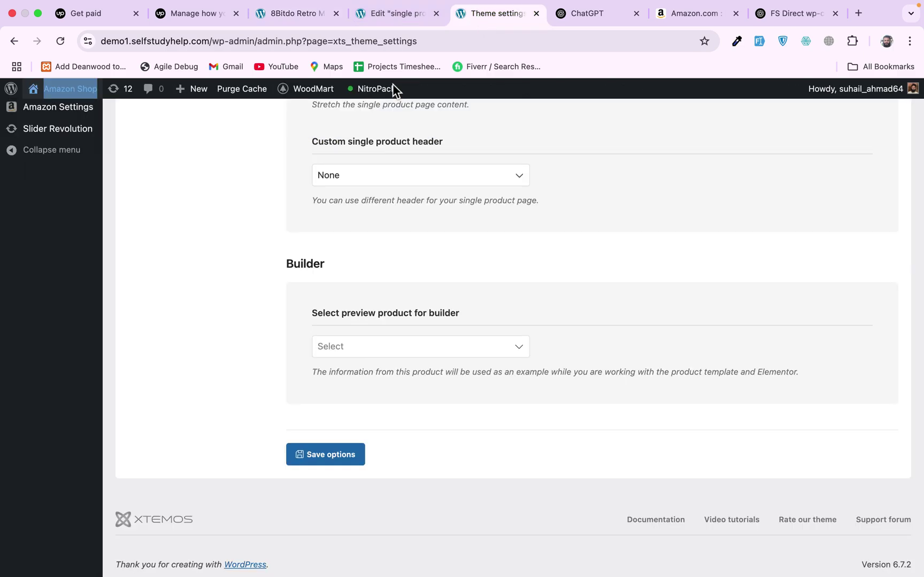
Search '8bi' and choose the 8Bitdo Retro Mechanical Keyboard as the builder preview product.
{"action": "scroll", "coordinate": [222, 192], "scroll_direction": "up", "scroll_amount": 15}
{"action": "scroll", "coordinate": [222, 192], "scroll_direction": "down", "scroll_amount": 1}
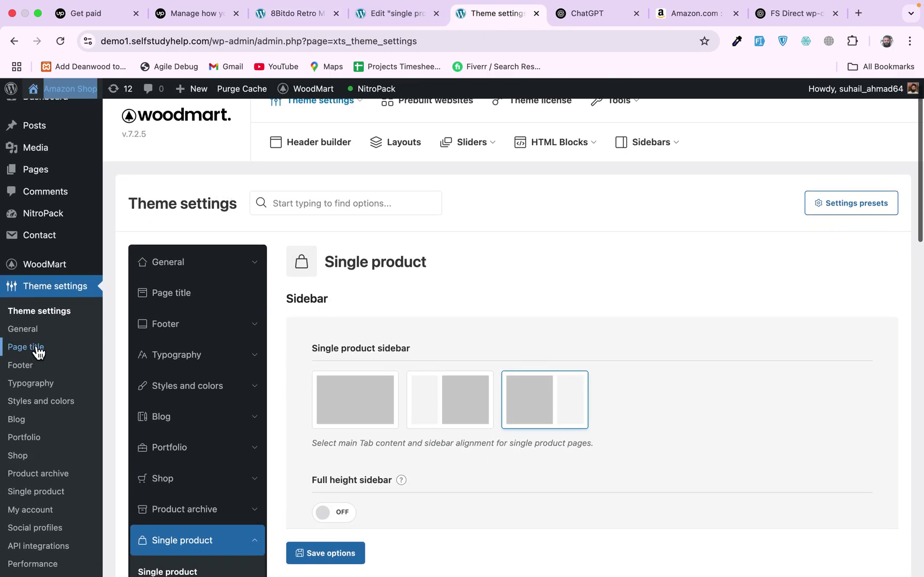
{"action": "scroll", "coordinate": [237, 374], "scroll_direction": "down", "scroll_amount": 4}
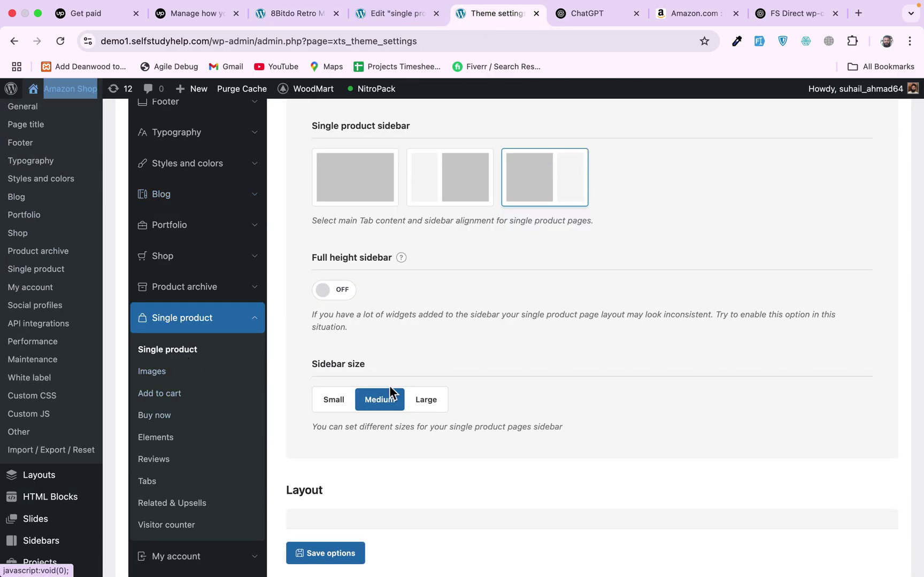
{"action": "scroll", "coordinate": [398, 401], "scroll_direction": "down", "scroll_amount": 15}
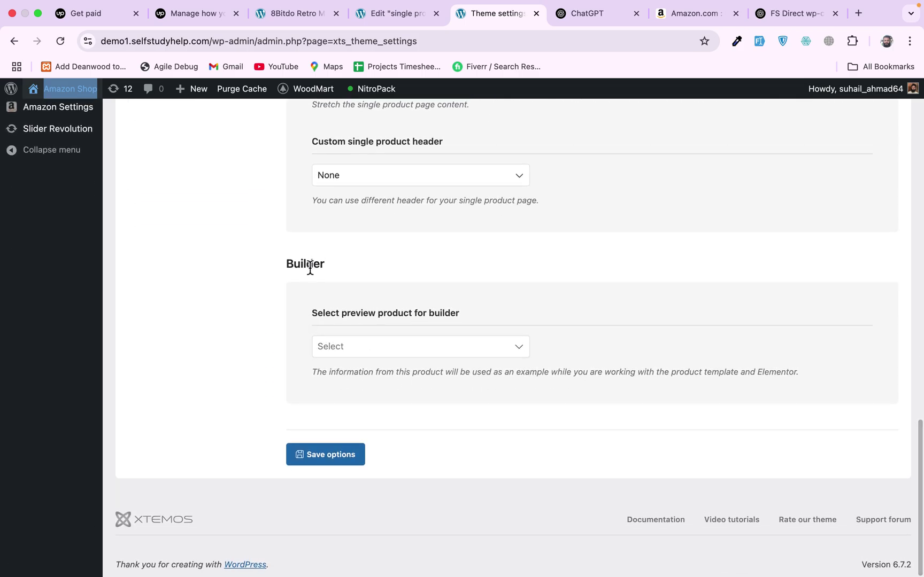
{"action": "left_click", "coordinate": [387, 351]}
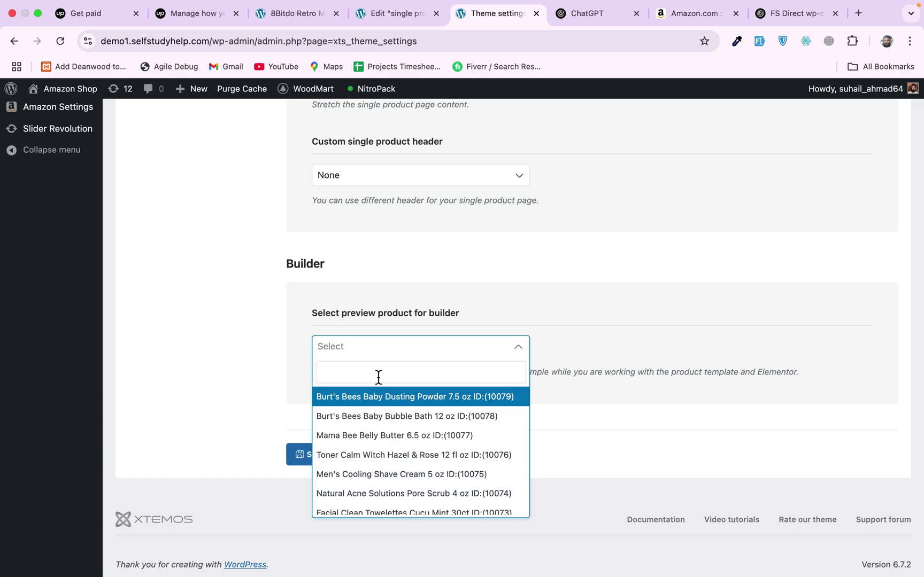
{"action": "type", "text": "8bi"}
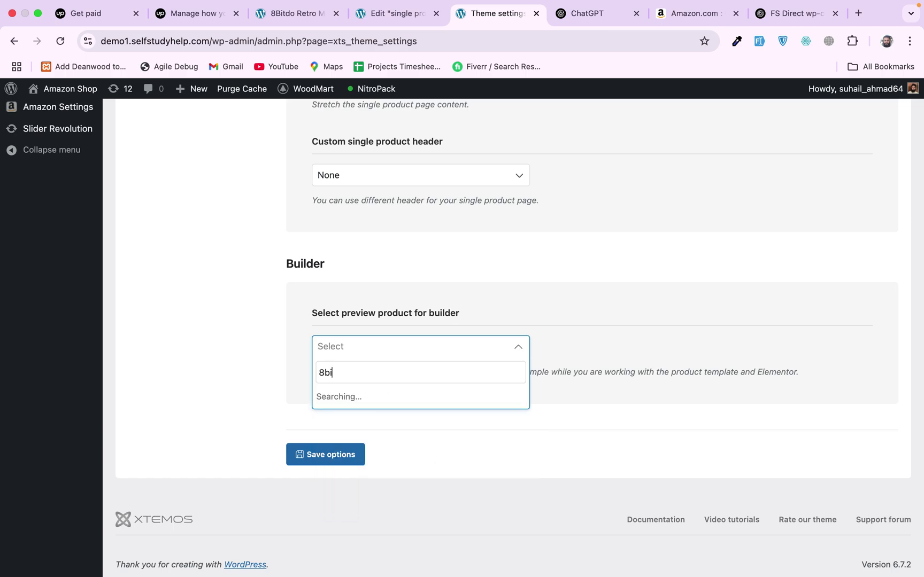
{"action": "left_click", "coordinate": [374, 414]}
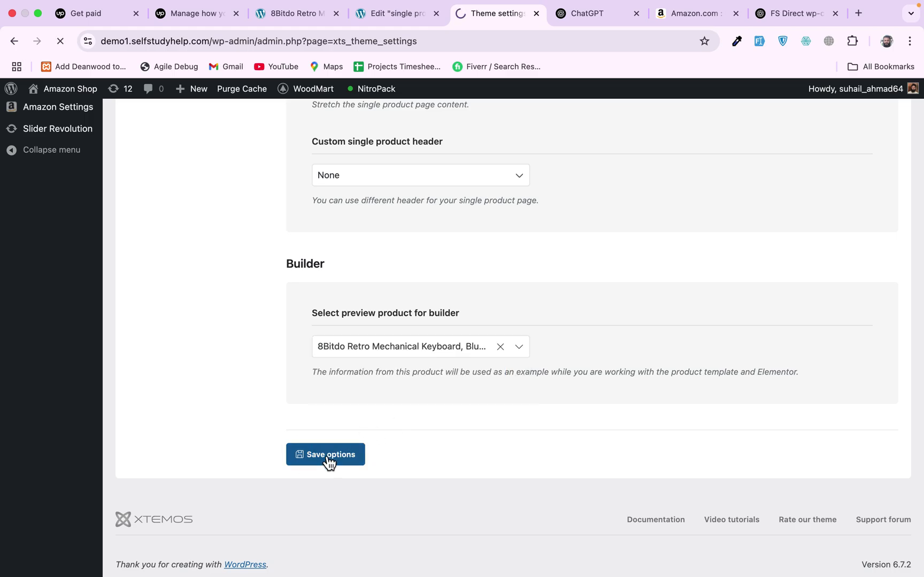
{"action": "left_click", "coordinate": [383, 16]}
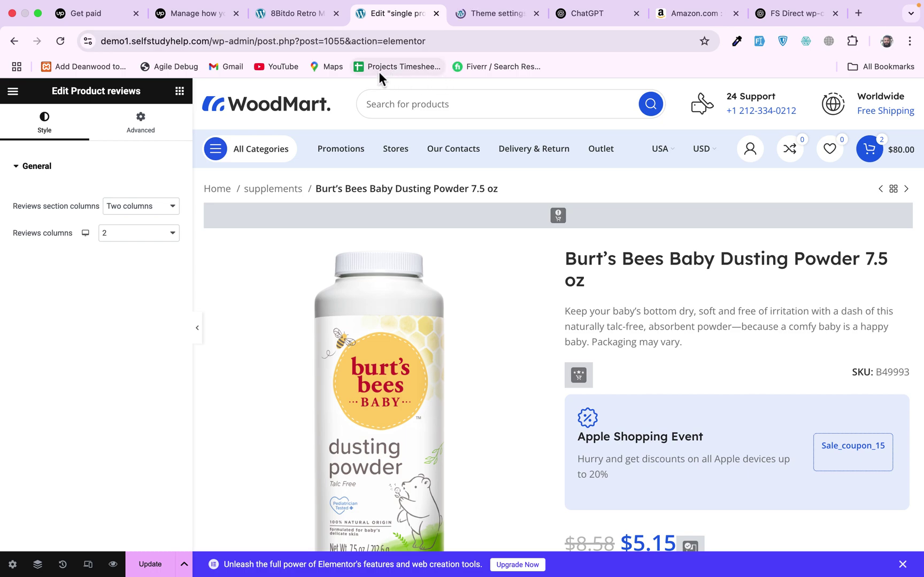
Reload the template editor, confirming despite unsaved changes, to load the 8Bitdo preview.
{"action": "left_click", "coordinate": [59, 41]}
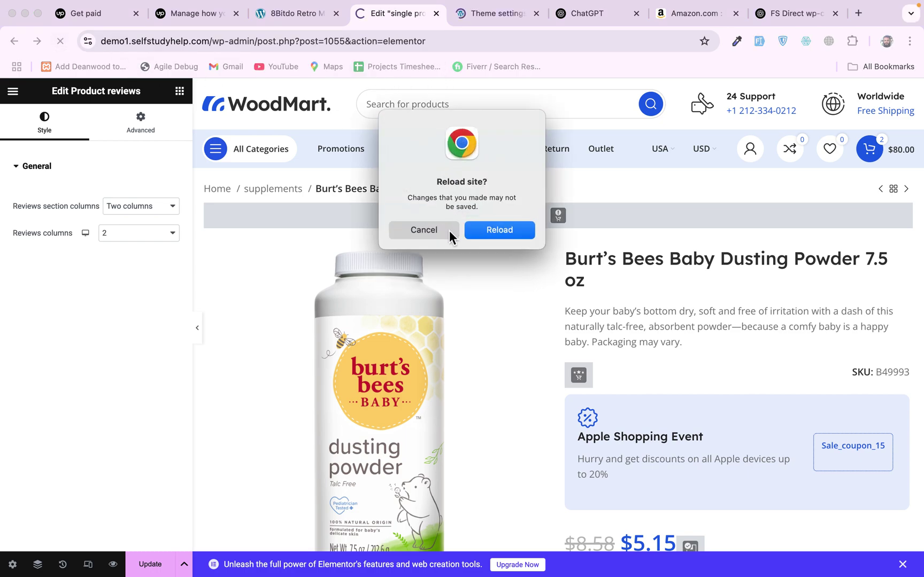
{"action": "left_click", "coordinate": [499, 230]}
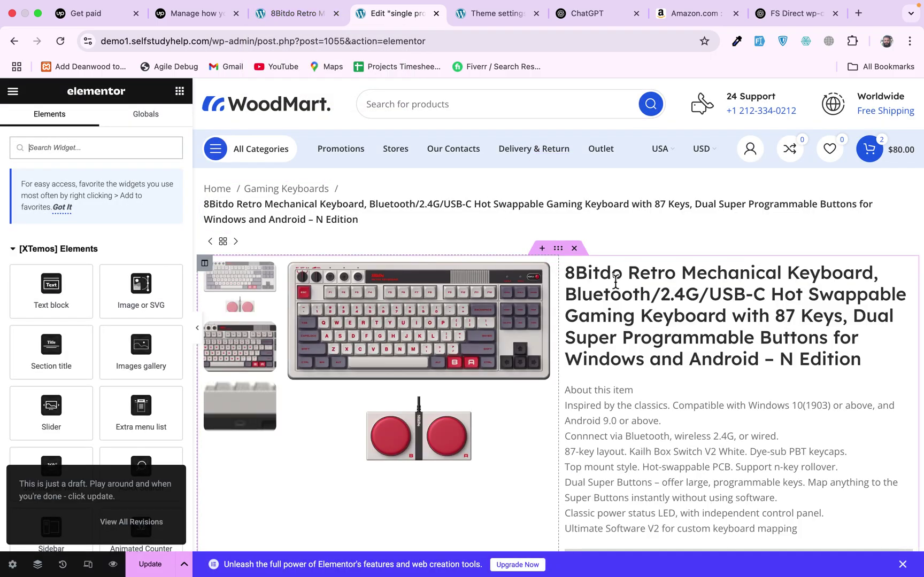
Scroll the 8Bitdo keyboard template preview and compare it against the live product page.
{"action": "scroll", "coordinate": [683, 379], "scroll_direction": "down", "scroll_amount": 8}
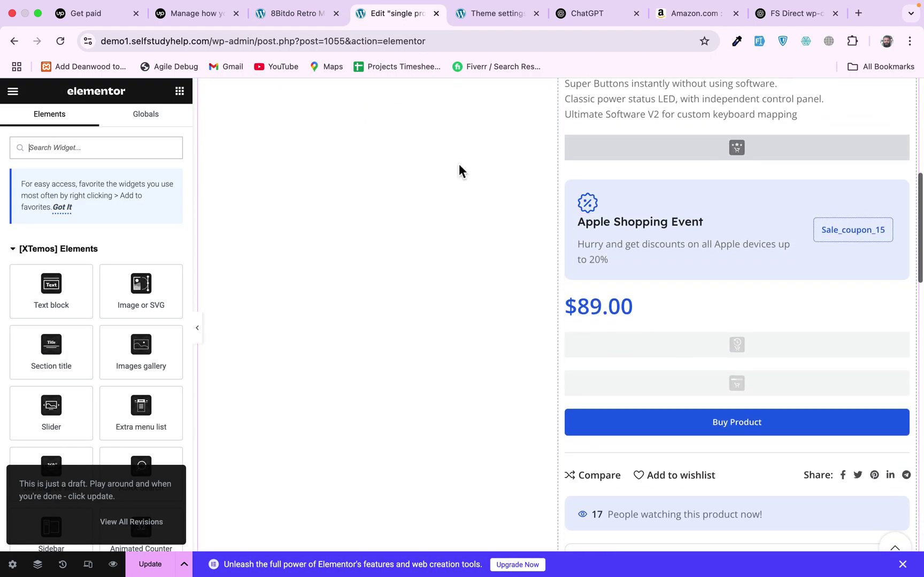
{"action": "scroll", "coordinate": [602, 224], "scroll_direction": "up", "scroll_amount": 5}
{"action": "left_click", "coordinate": [295, 15]}
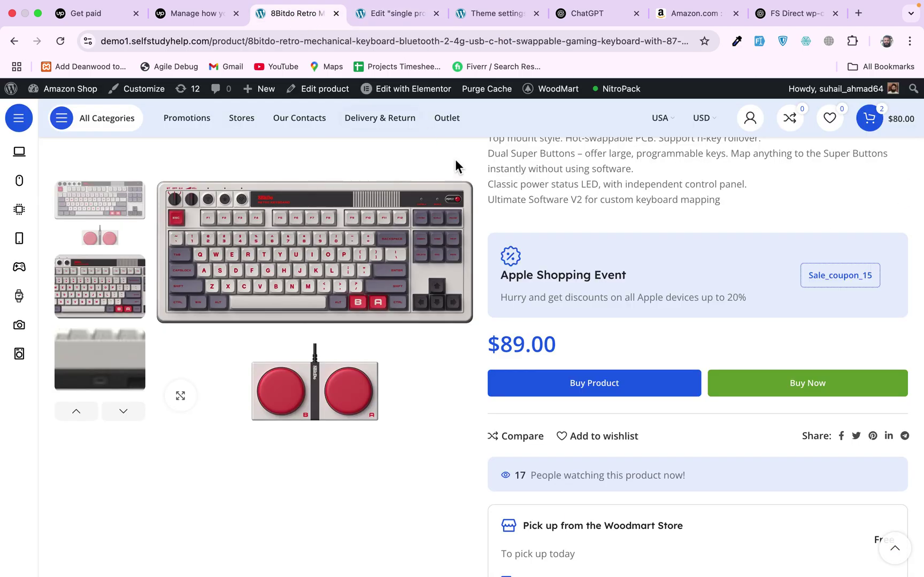
{"action": "left_click", "coordinate": [387, 14]}
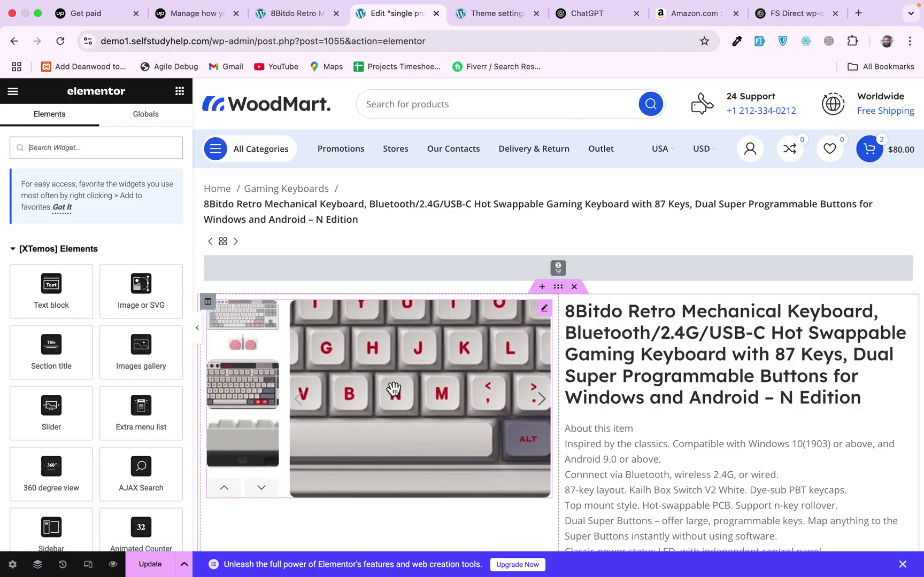
{"action": "scroll", "coordinate": [634, 428], "scroll_direction": "down", "scroll_amount": 10}
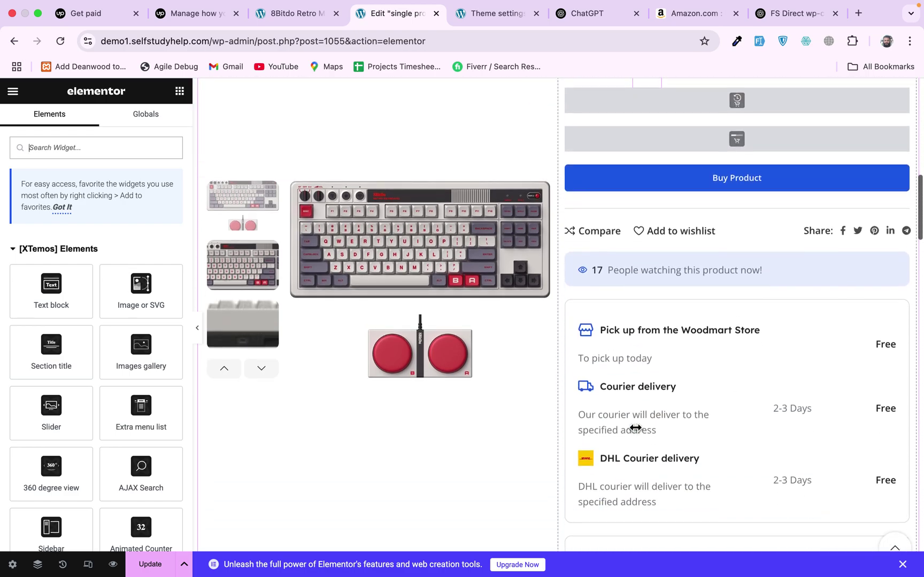
{"action": "scroll", "coordinate": [634, 432], "scroll_direction": "down", "scroll_amount": 5}
{"action": "scroll", "coordinate": [635, 425], "scroll_direction": "up", "scroll_amount": 15}
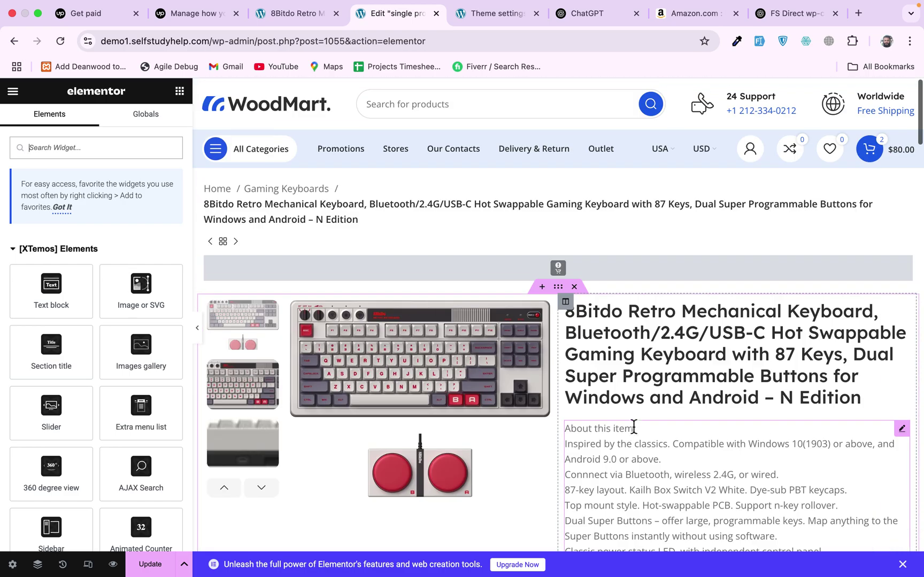